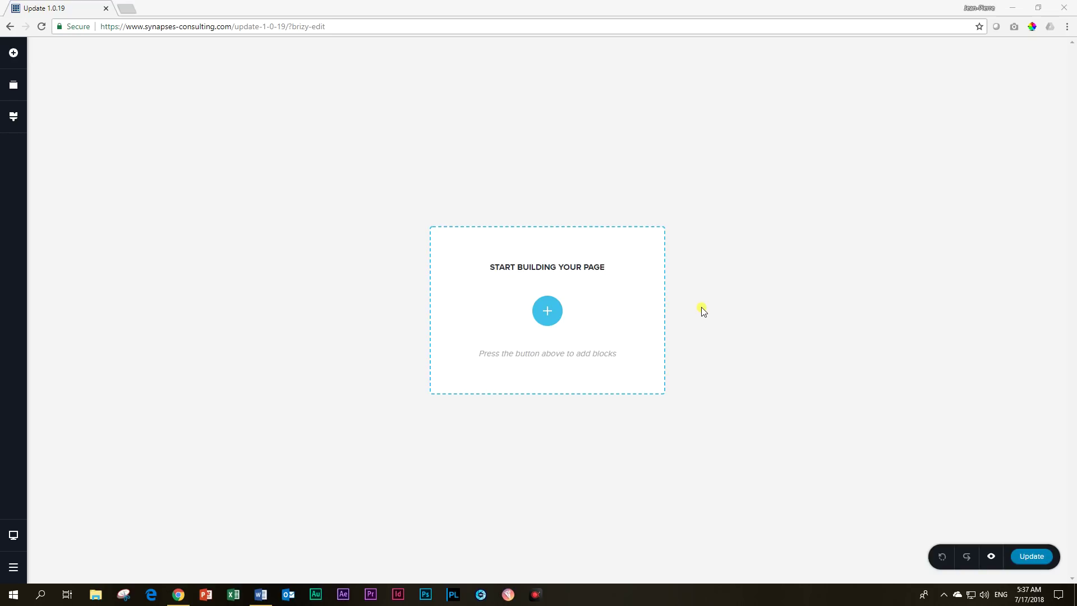
- Add a blank block to the empty page
left_click(547, 310)
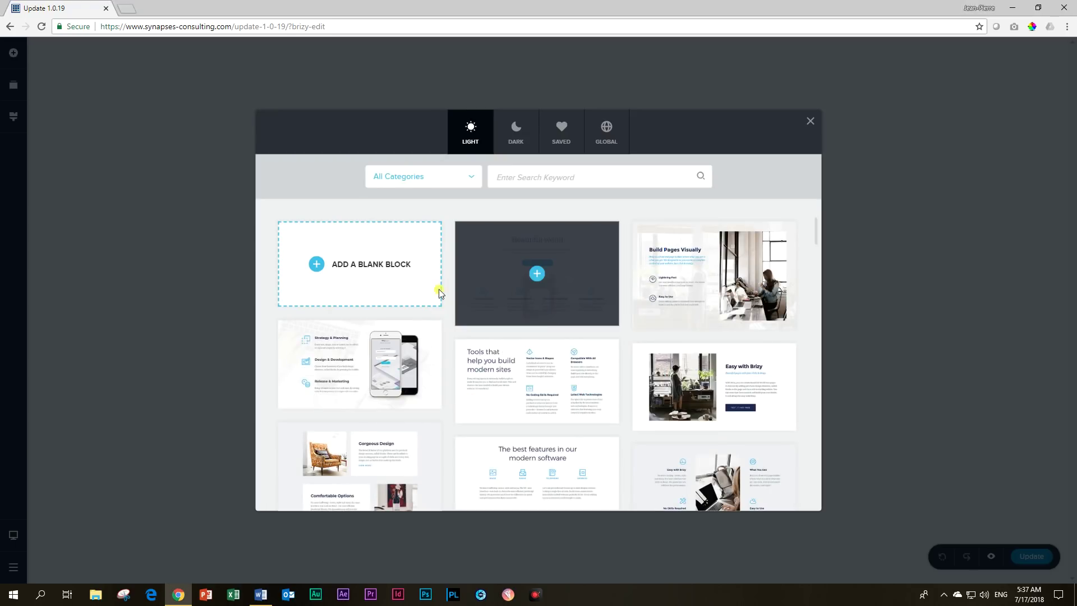
left_click(369, 267)
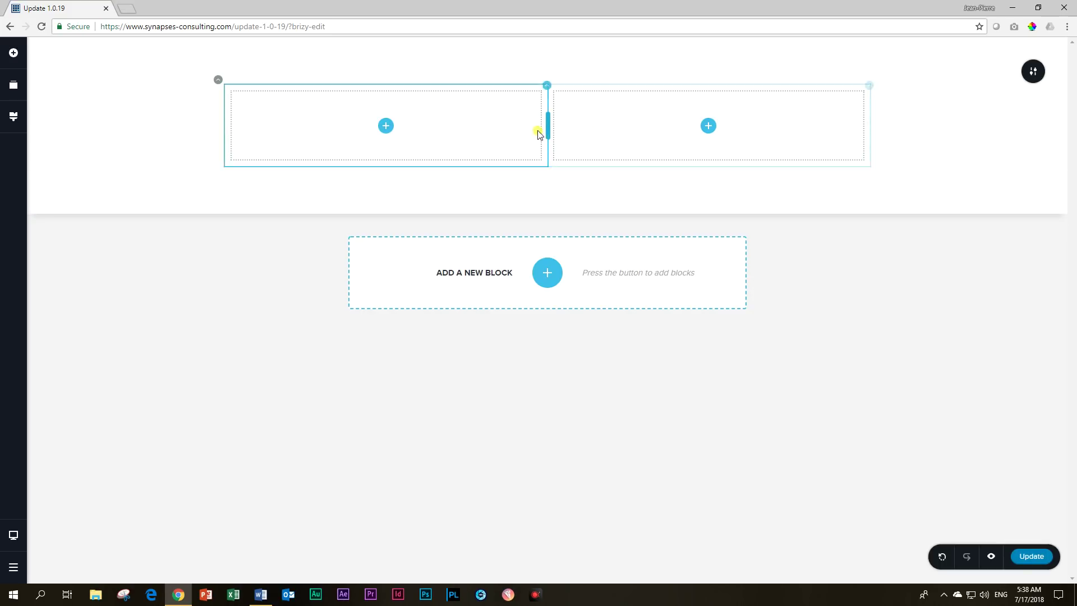
- Turn on the shadow for the first column of the block's two-column row
left_click(542, 88)
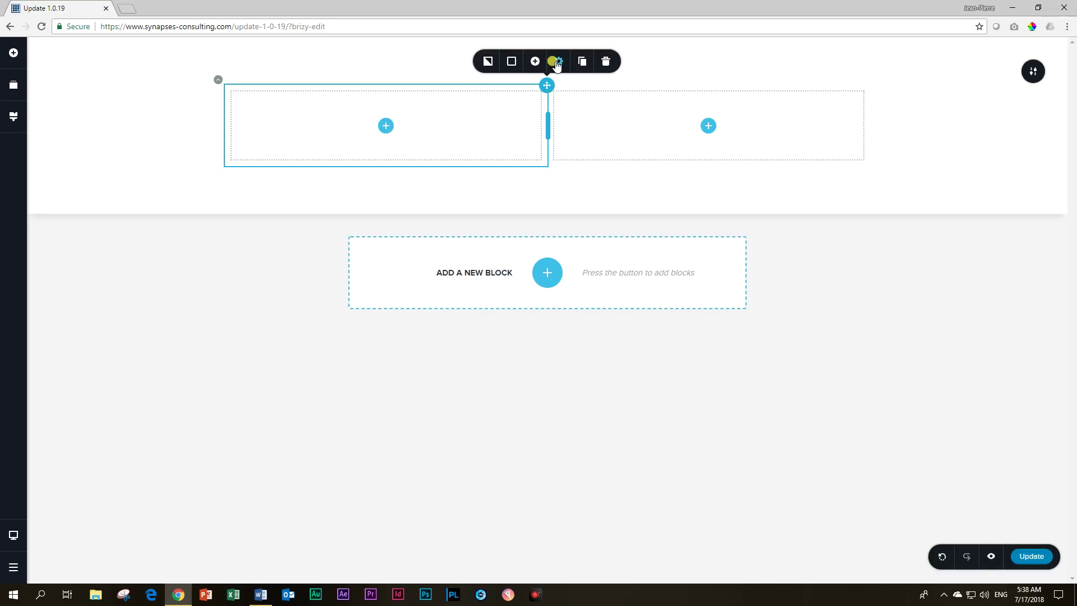
left_click(557, 64)
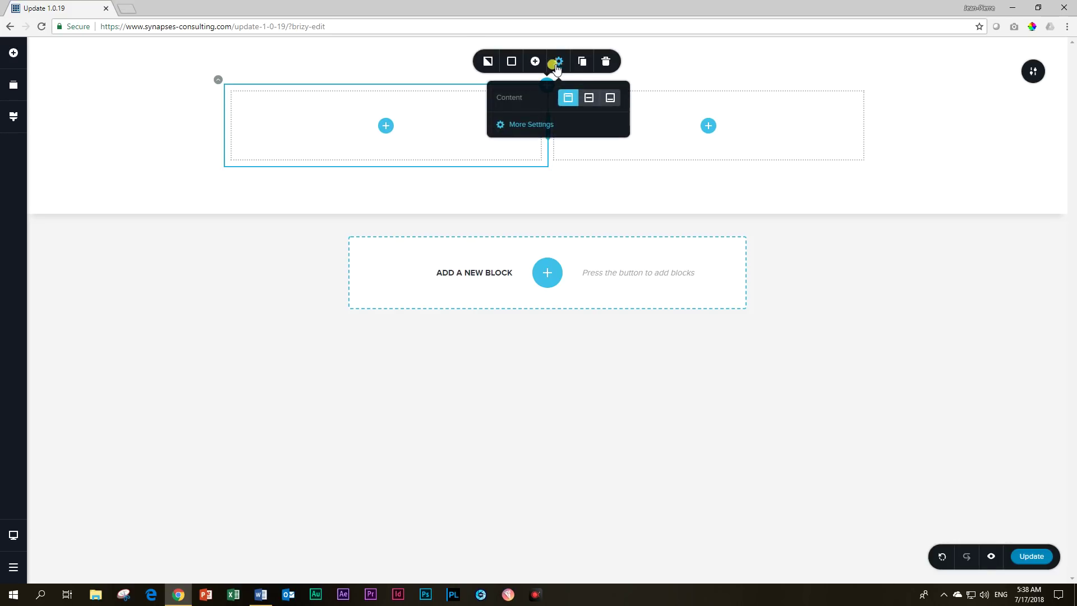
left_click(542, 124)
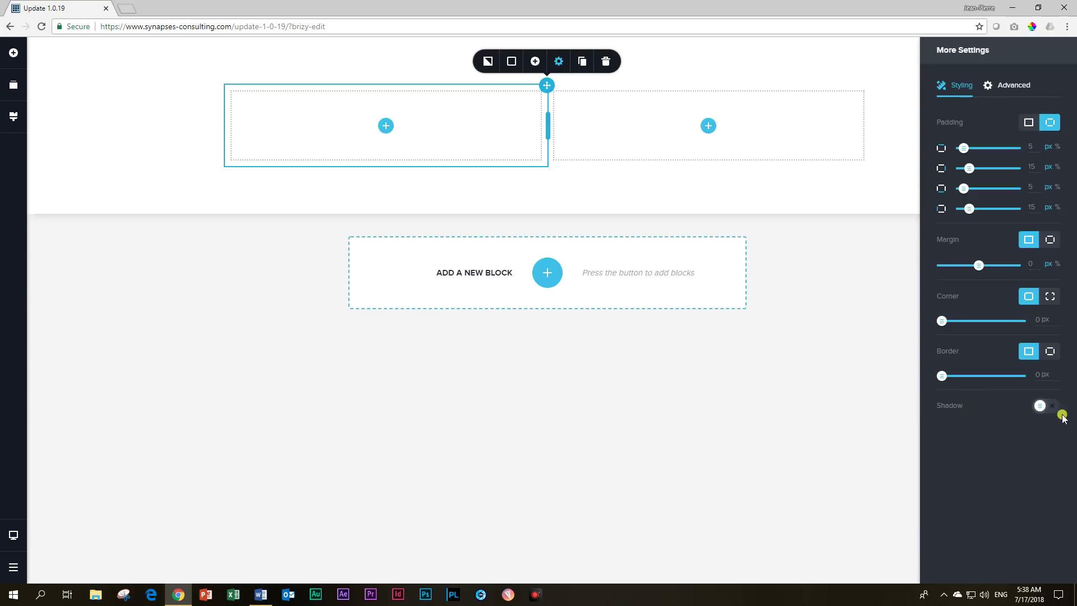
left_click(1047, 408)
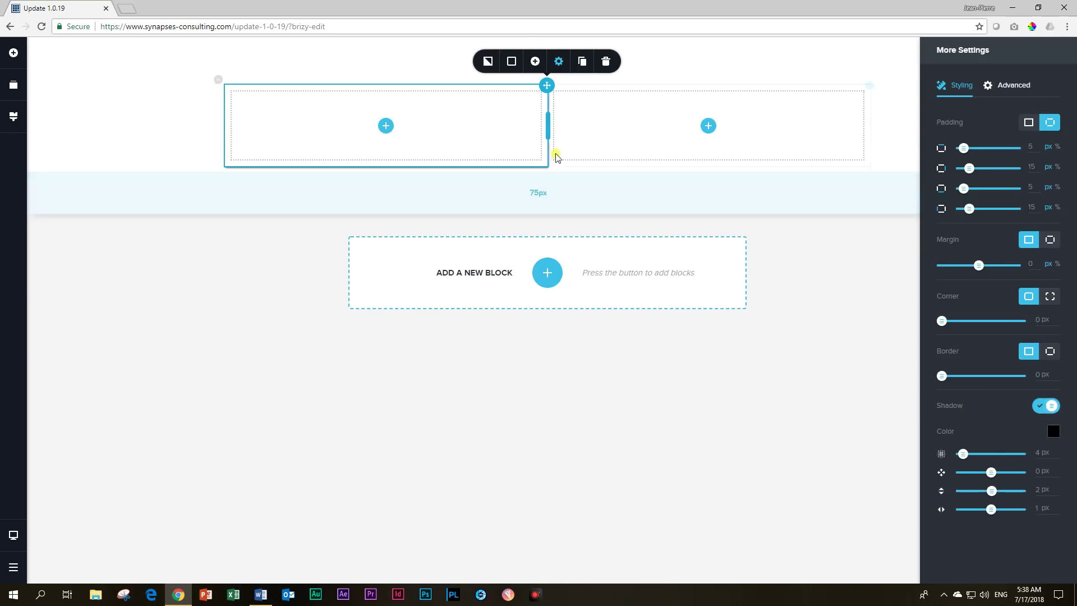
- Try out other shades for the first column's shadow colour, such as #533030
mouse_move(496, 200)
left_click(1053, 431)
left_click_drag(991, 493, 949, 530)
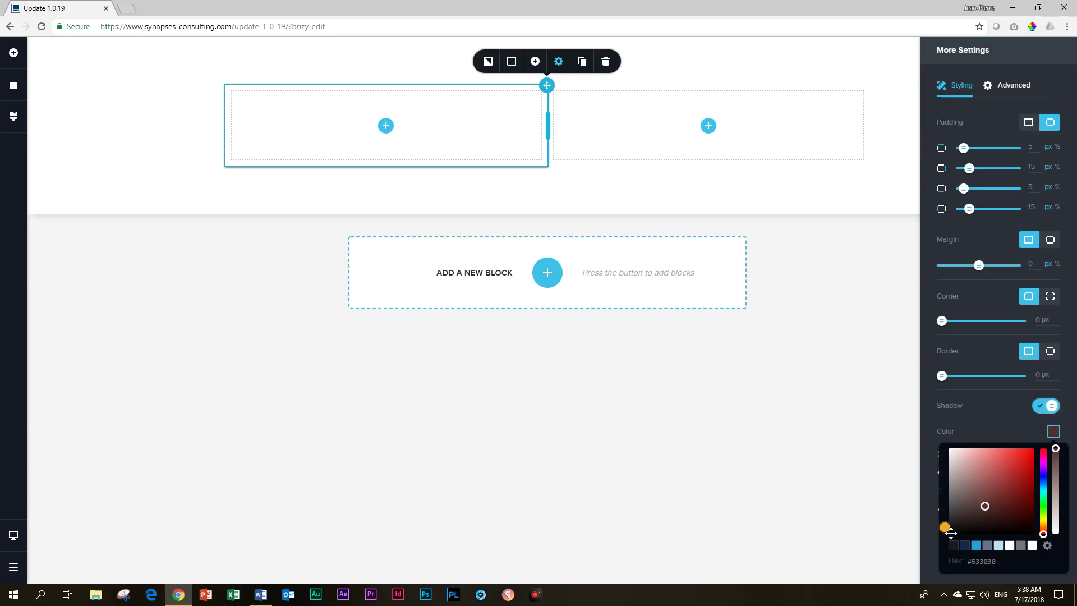
left_click(987, 429)
- Set the first column's shadow to 29 px blur, 1 px spread, 6 px vertical offset and 12 px horizontal offset
left_click_drag(962, 453, 992, 491)
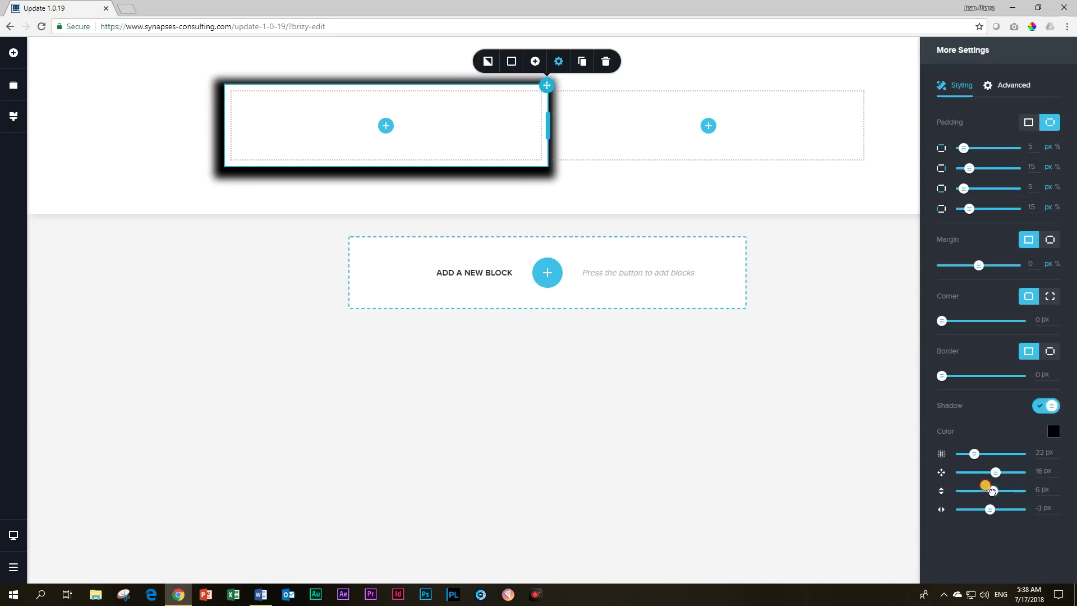
left_click_drag(994, 473, 978, 454)
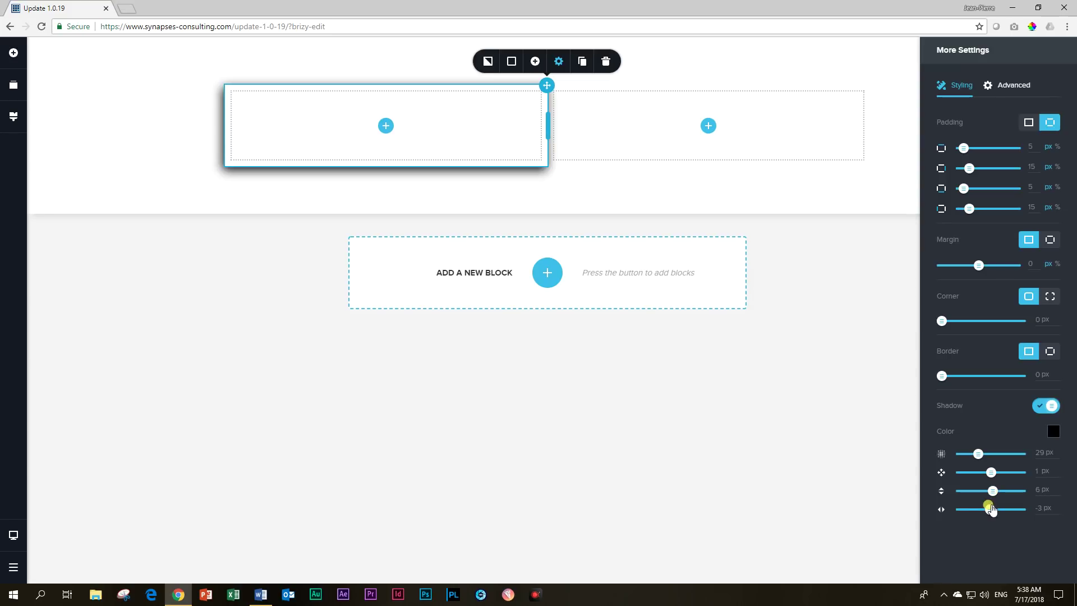
left_click_drag(988, 508, 993, 509)
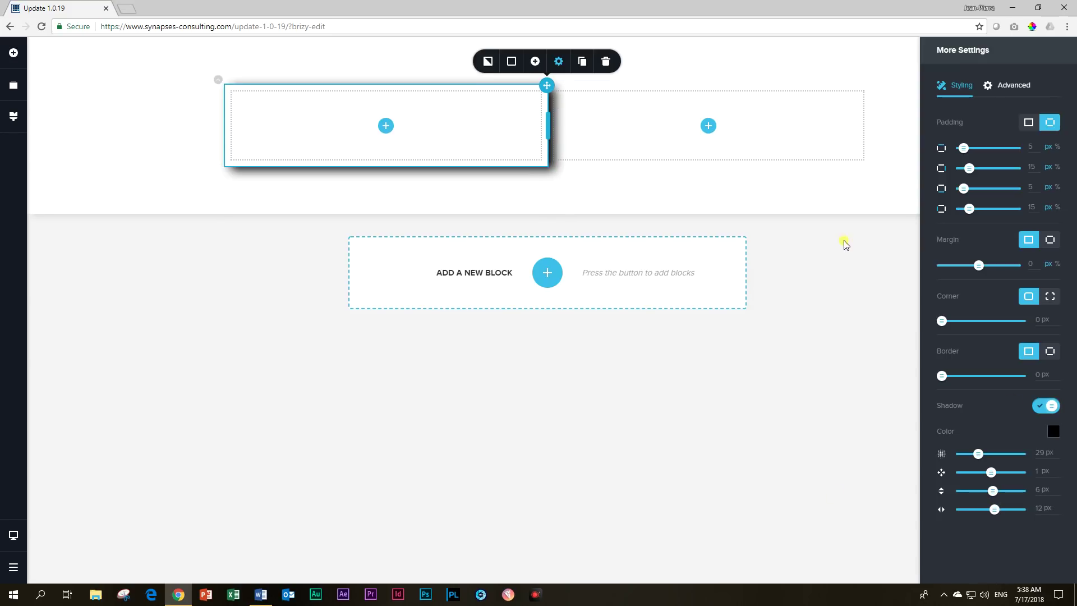
left_click(637, 199)
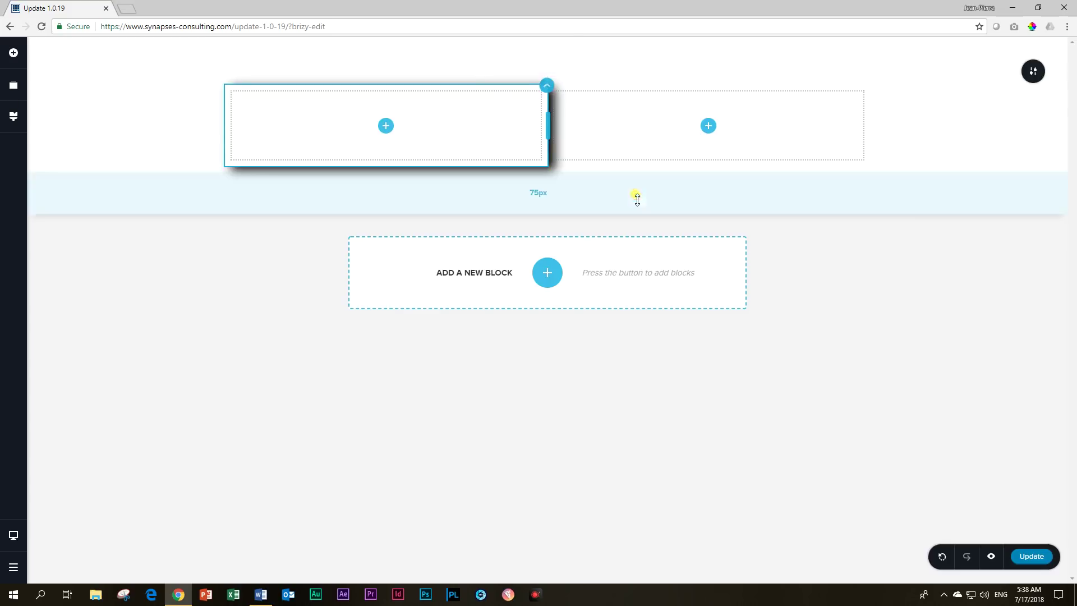
- Soften the first column's black shadow by lowering its colour opacity to about 25%
left_click(555, 82)
left_click(558, 61)
left_click(527, 122)
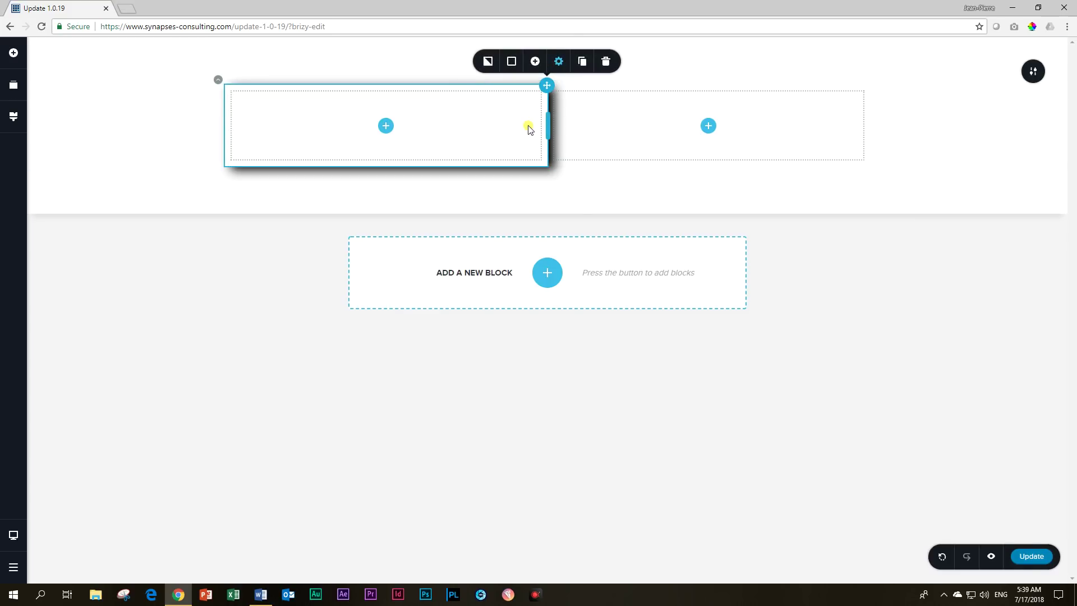
left_click(1053, 430)
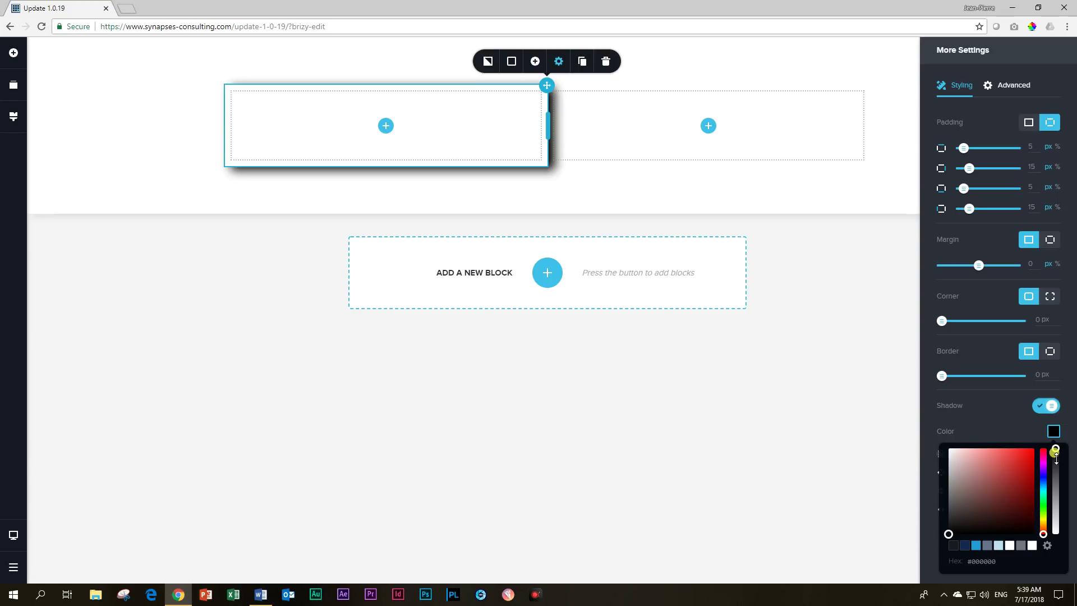
left_click_drag(1054, 447, 1055, 509)
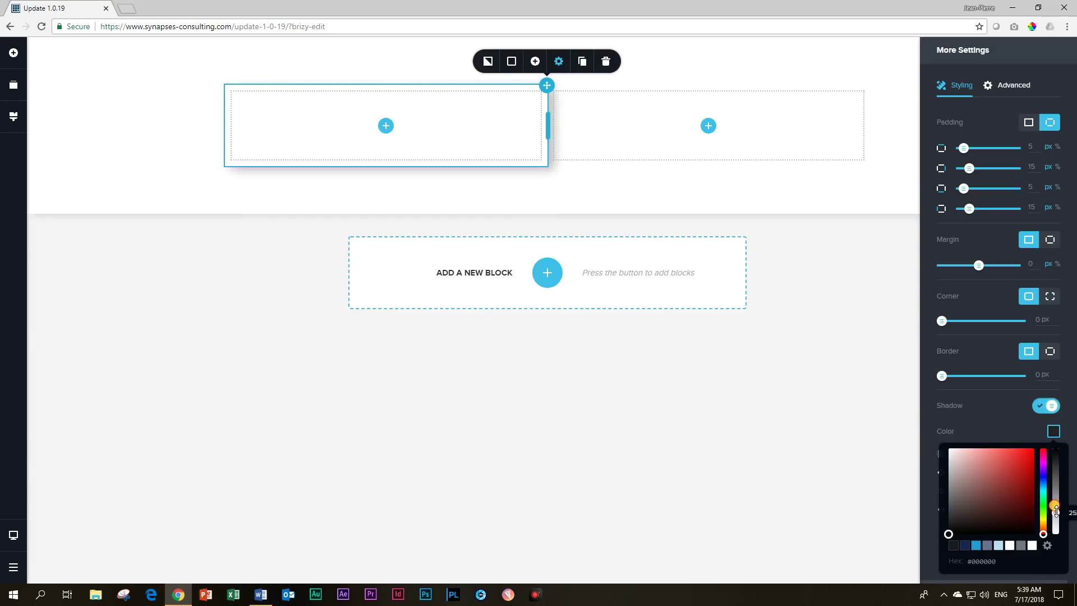
left_click(445, 202)
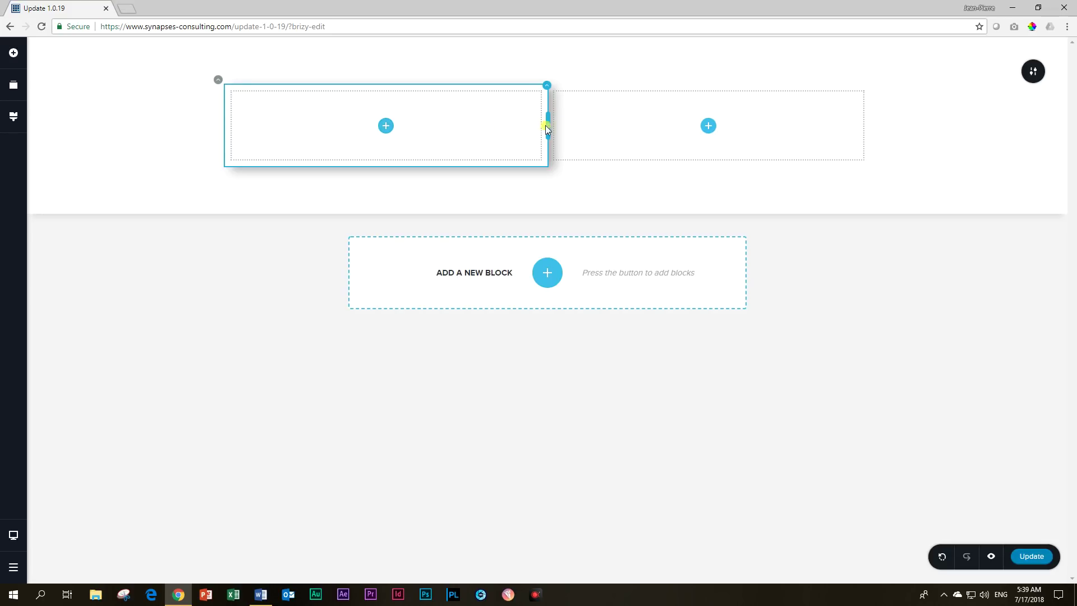
- Turn on the shadow for the whole row that holds the two columns, using the default shadow values
left_click(547, 85)
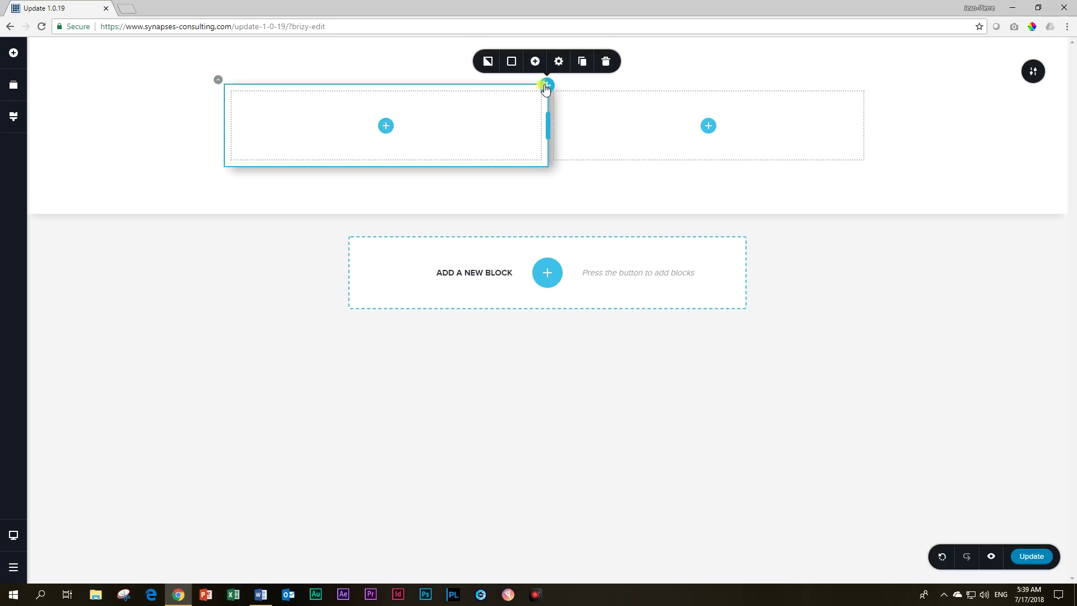
left_click(218, 79)
left_click(218, 55)
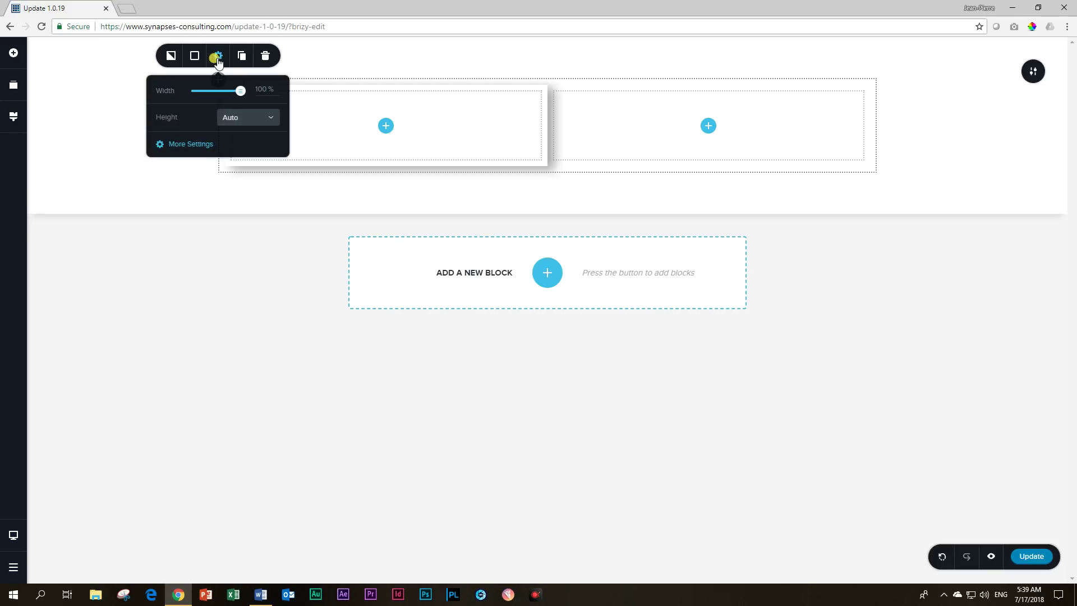
left_click(198, 147)
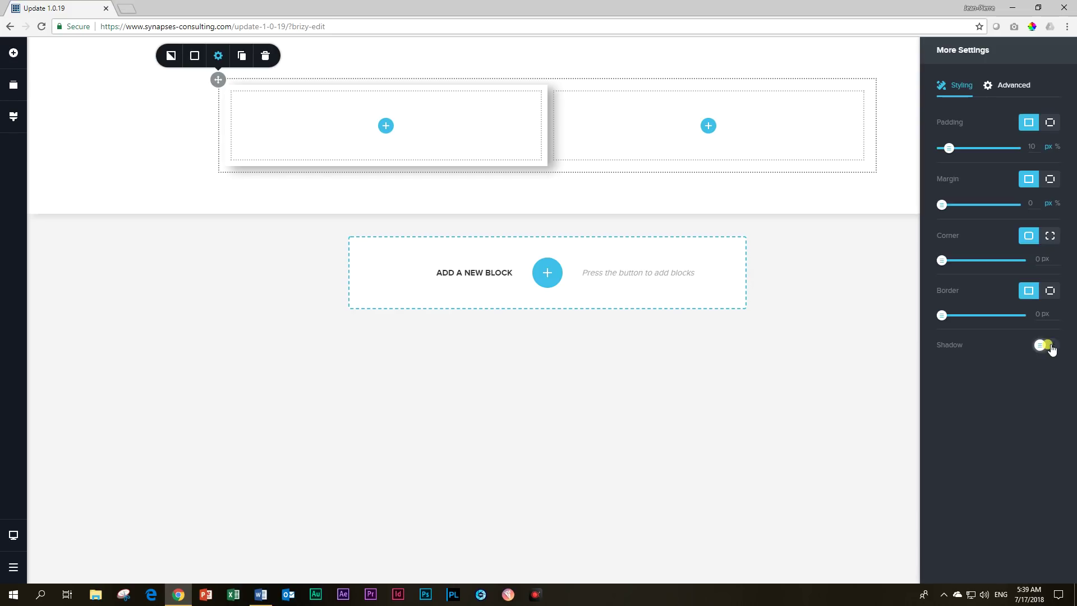
left_click(1047, 344)
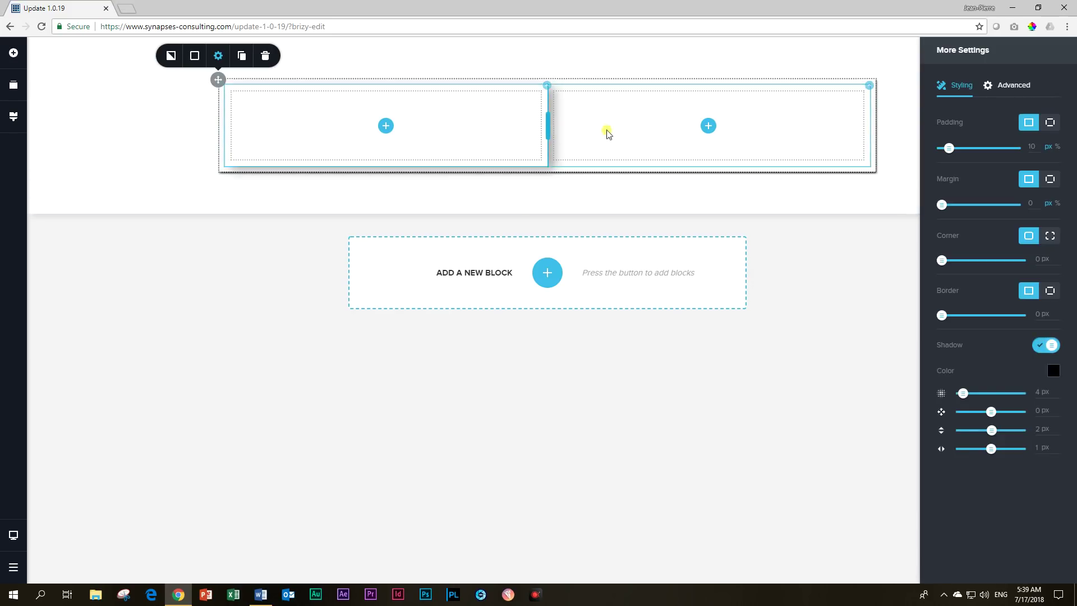
left_click(129, 131)
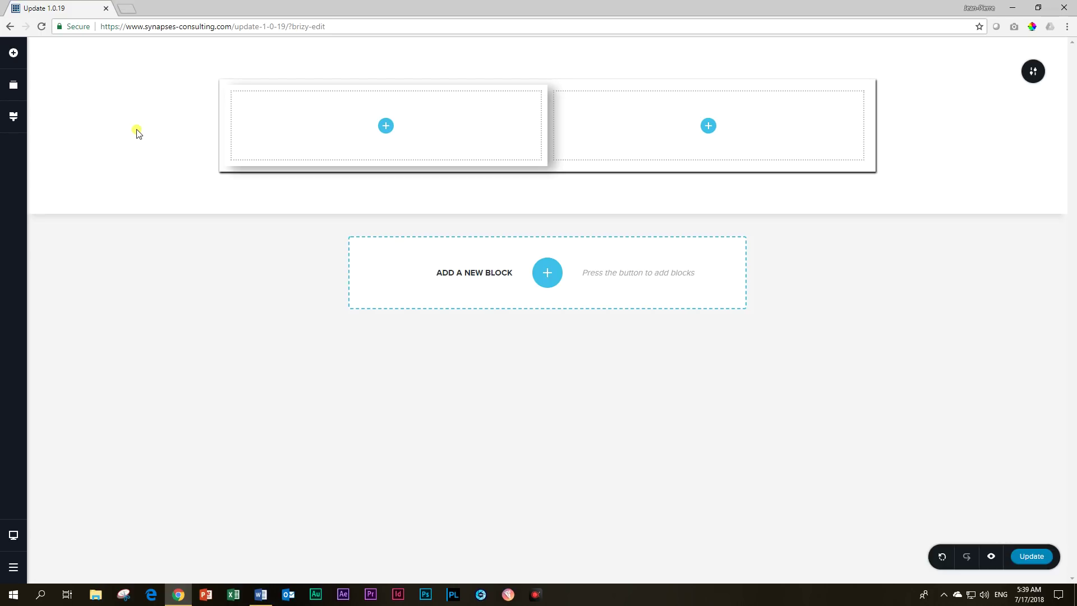
- Place a Button element in the first column and open its additional styling settings
left_click(13, 53)
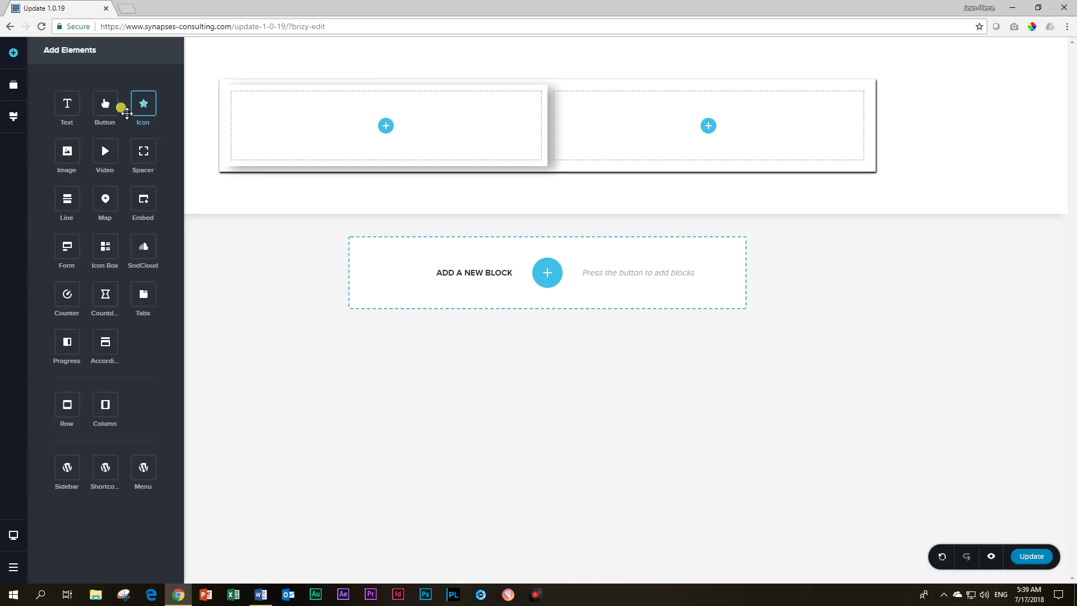
left_click_drag(105, 105, 387, 135)
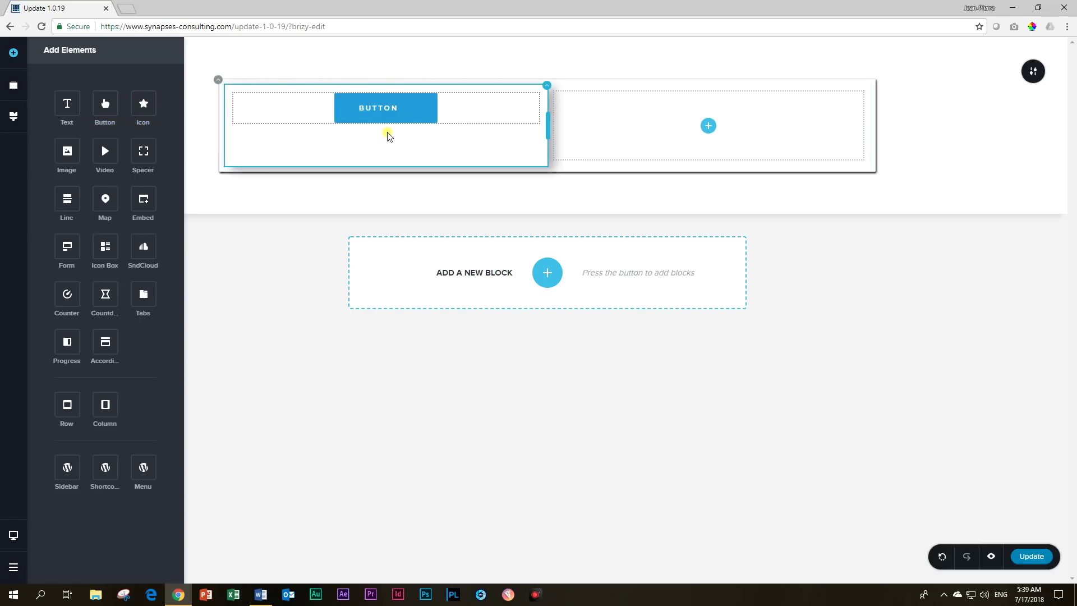
left_click(377, 106)
left_click(422, 75)
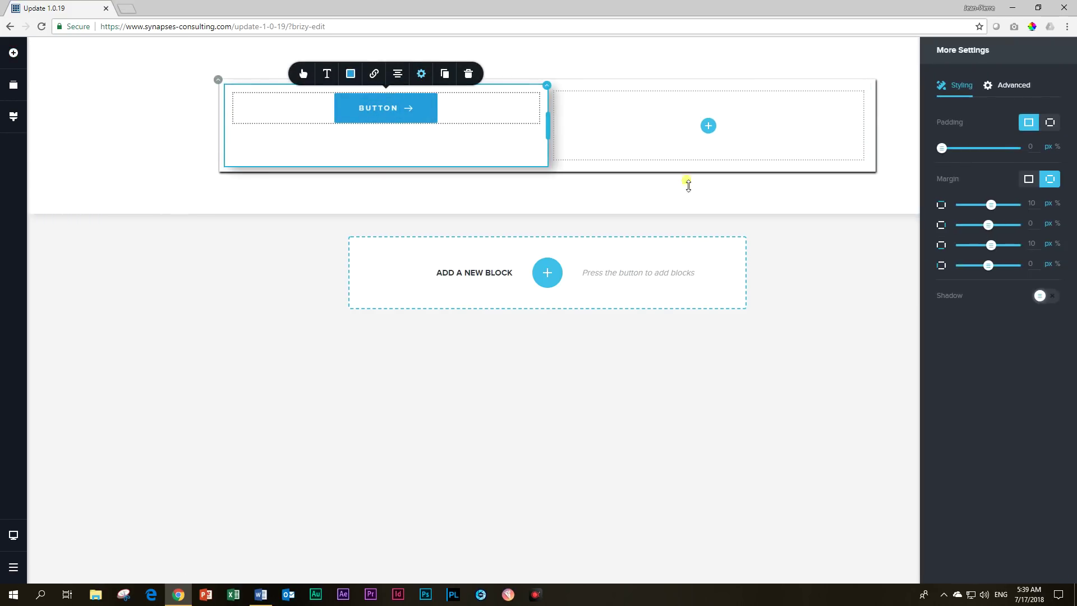
- Place an Icon element below the button in the first column and turn on its shadow
left_click(14, 53)
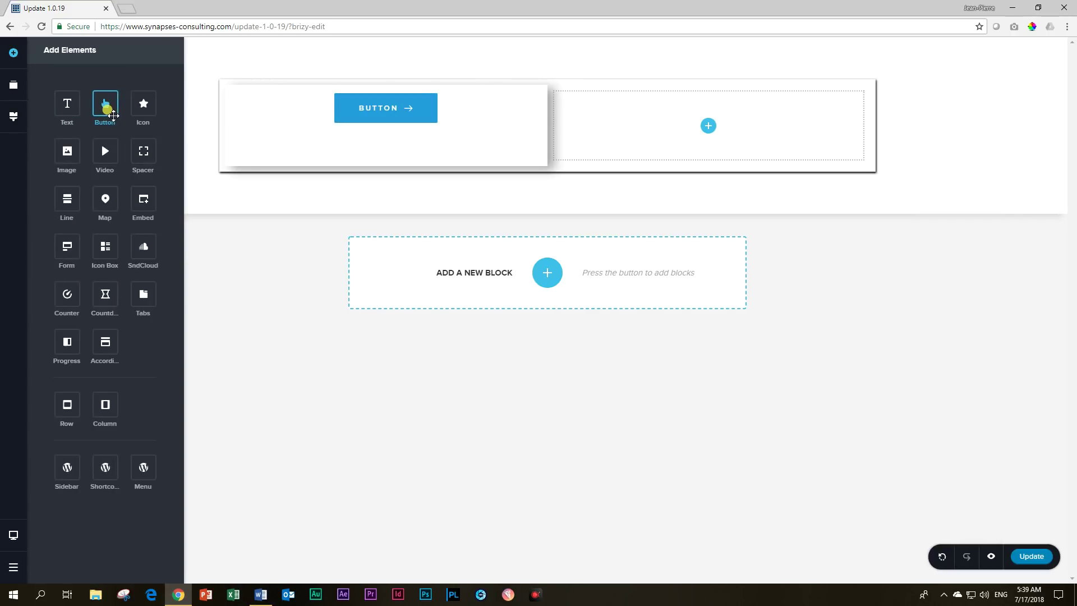
left_click_drag(104, 212, 100, 181)
left_click_drag(140, 103, 381, 134)
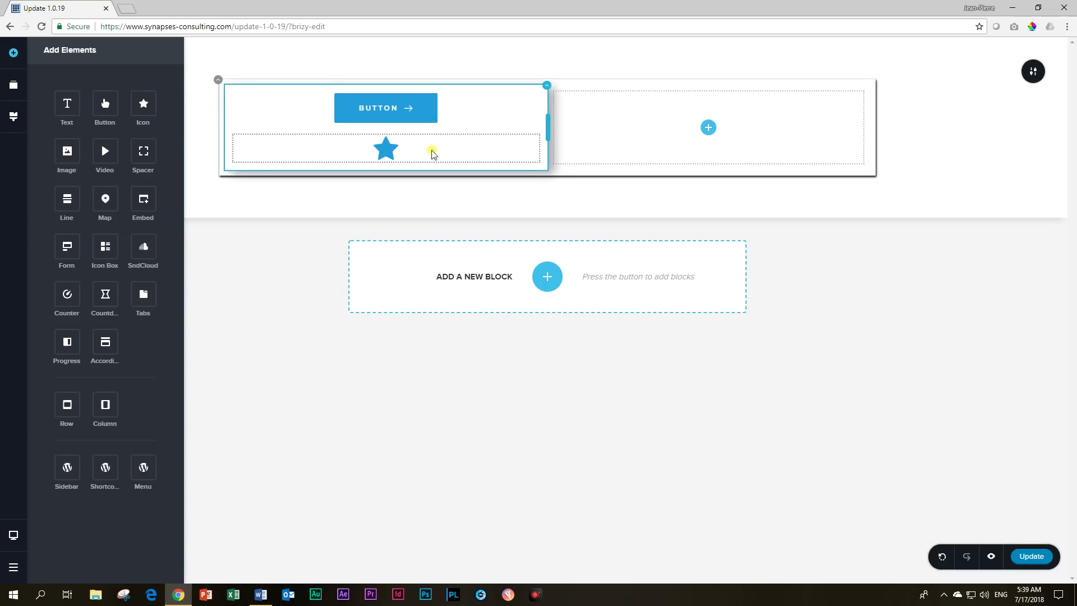
left_click(385, 149)
left_click(406, 116)
left_click(1045, 295)
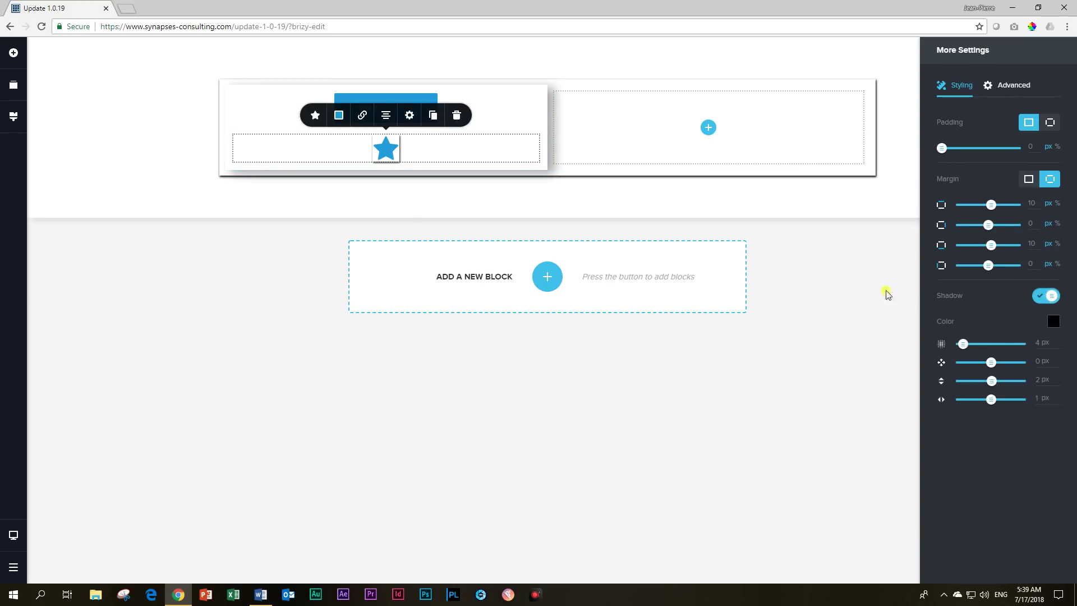
- Give the star icon a filled background
left_click(313, 116)
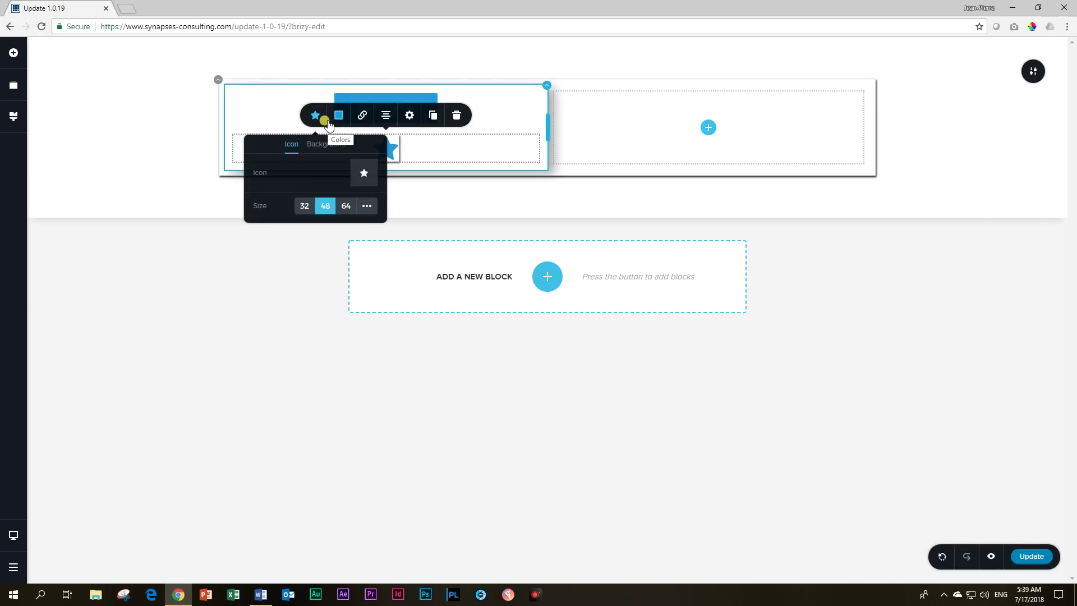
left_click(312, 144)
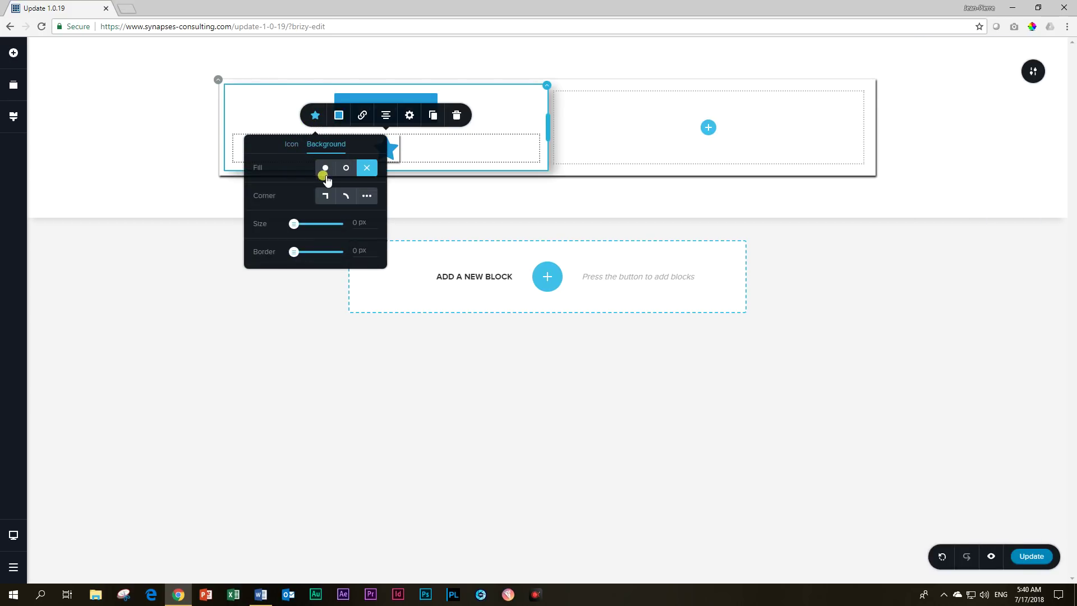
left_click(319, 167)
left_click(401, 281)
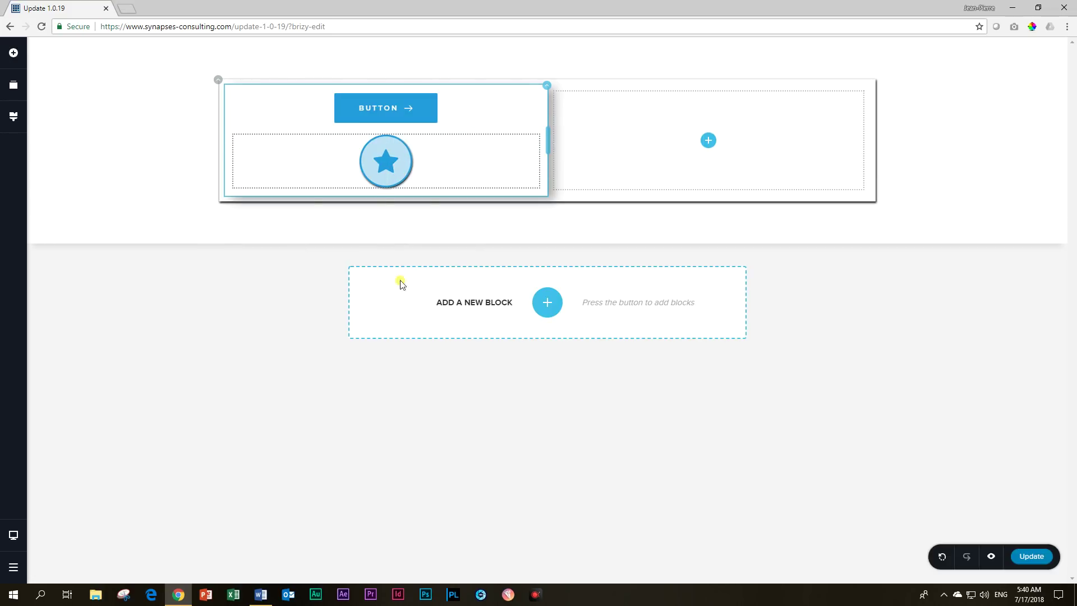
- Set the star icon's shadow to 19 px blur, 6 px spread, 2 px vertical offset and -1 px horizontal offset
left_click(404, 171)
left_click(410, 115)
left_click_drag(960, 343, 990, 401)
left_click(991, 399)
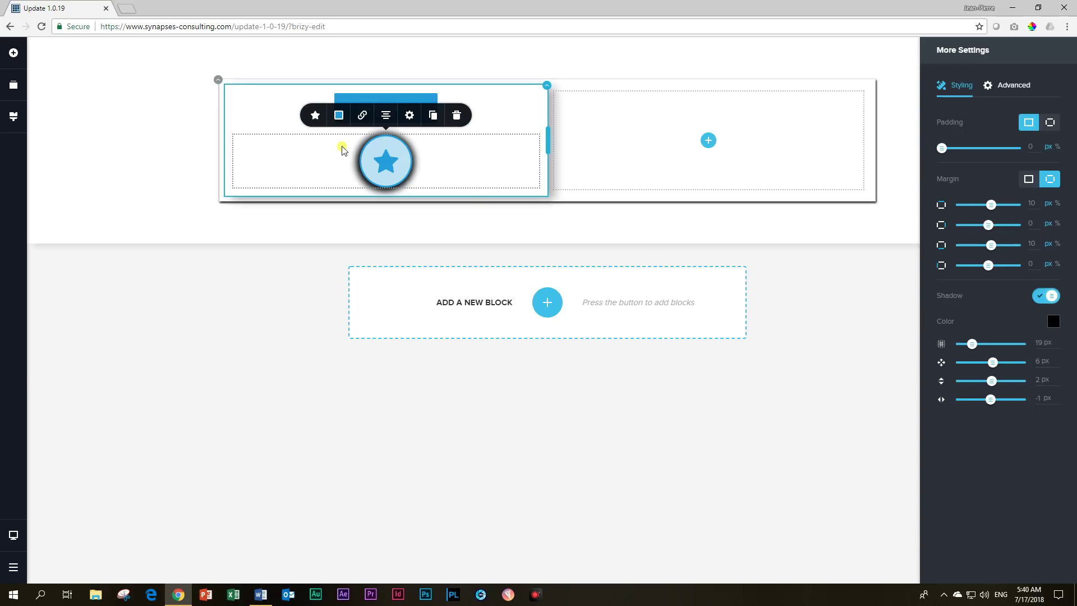
left_click(474, 170)
- Remove the outline around the star icon's background by setting its border to 0 px
left_click(385, 160)
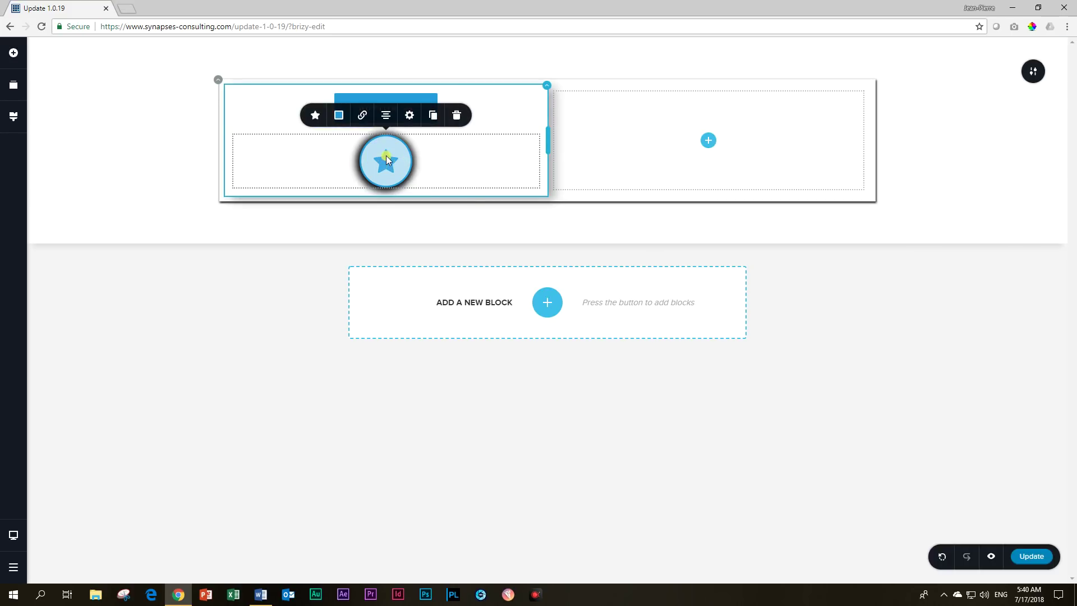
left_click(337, 118)
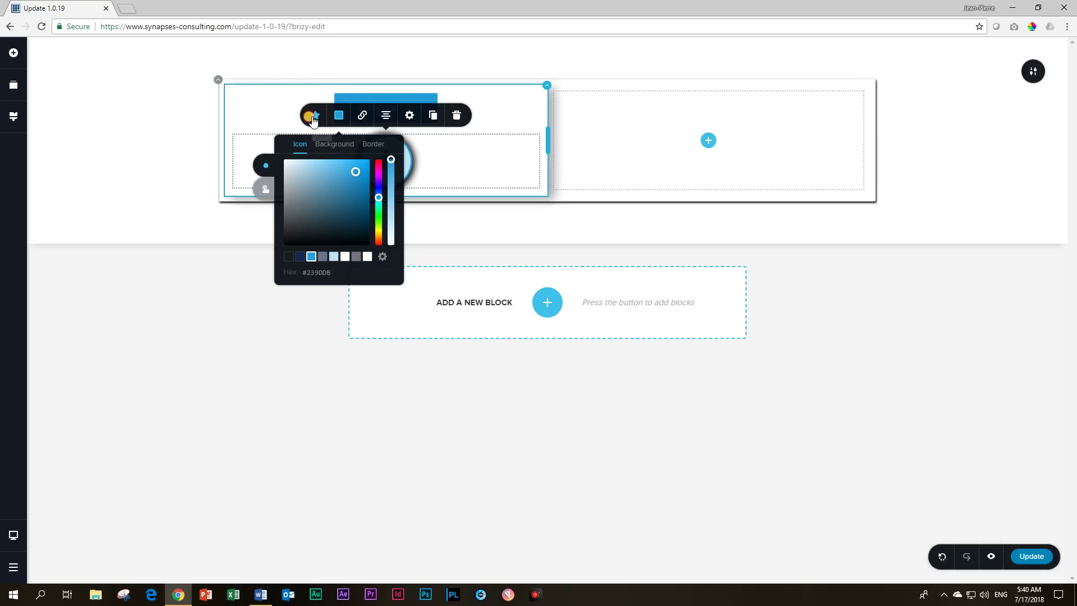
left_click(313, 118)
left_click(339, 115)
left_click(351, 147)
left_click(315, 115)
left_click(328, 207)
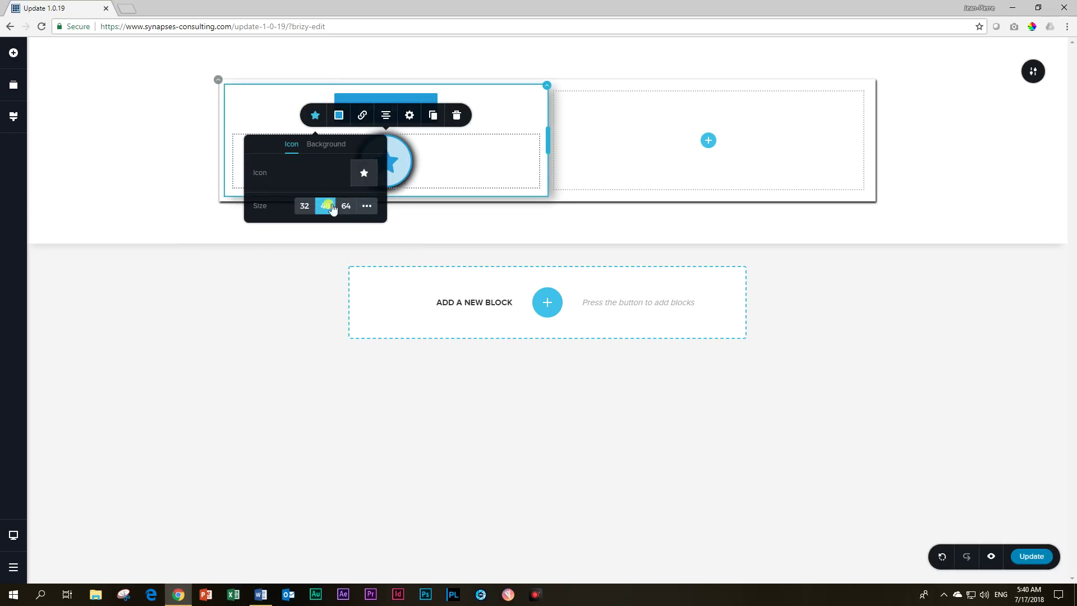
left_click(325, 147)
left_click_drag(306, 252, 250, 251)
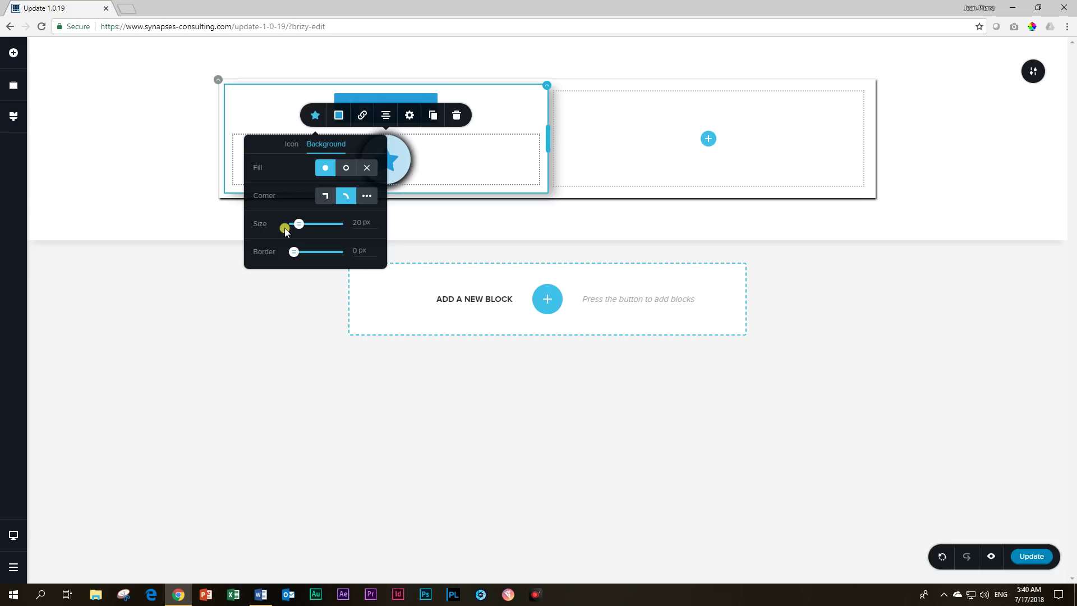
- Try to reduce the size of the star icon's background
left_click_drag(297, 223, 293, 224)
left_click_drag(290, 224, 240, 256)
left_click(304, 245)
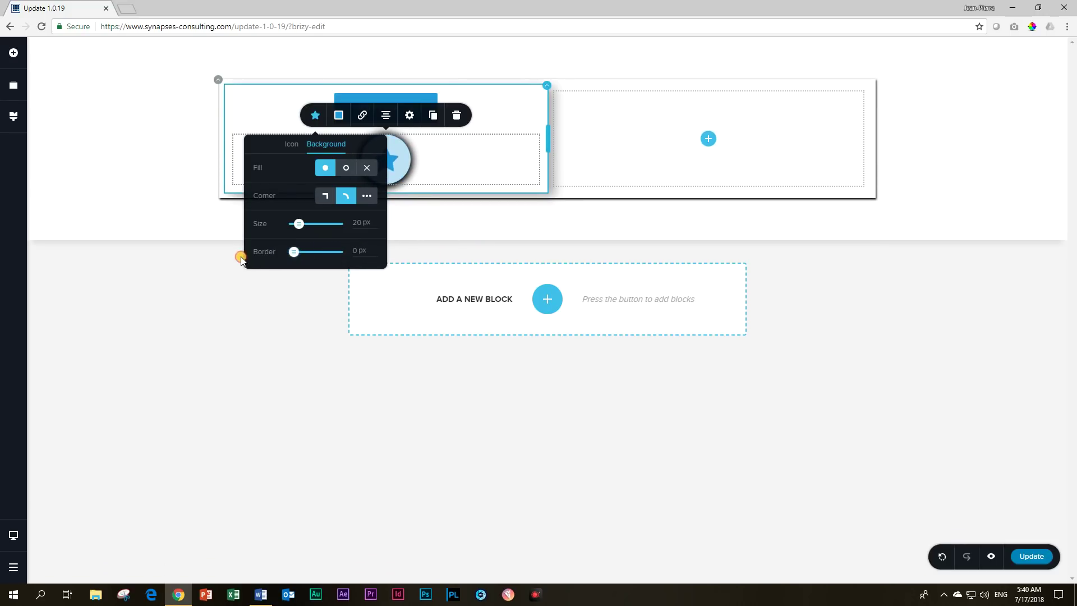
- Add an image element to the empty column and fill it with Nativo-Coffee-Farm-Beans.jpg from the media library
left_click(140, 162)
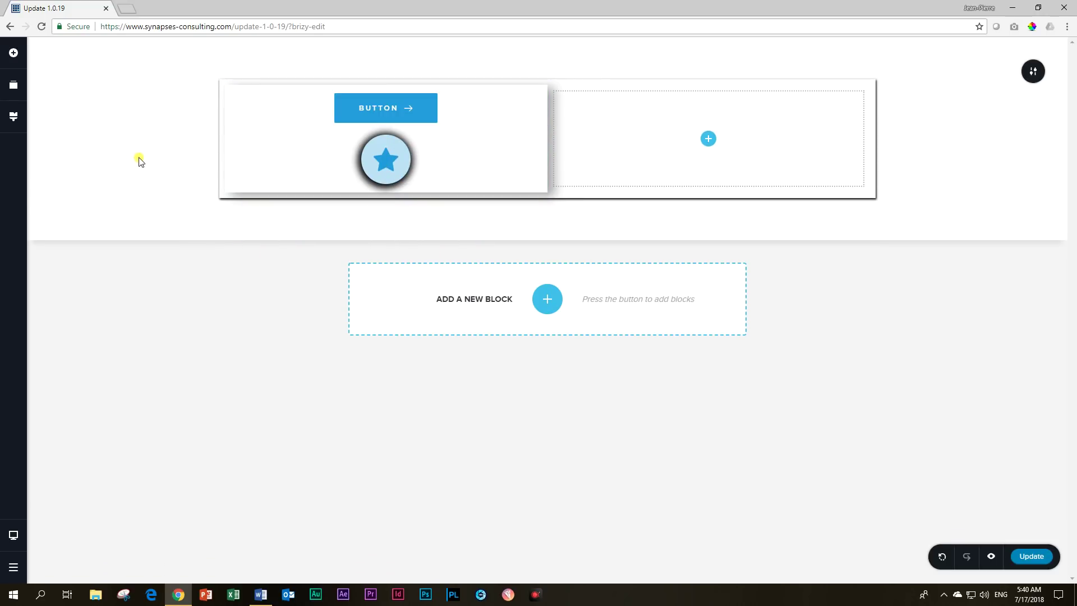
left_click(12, 54)
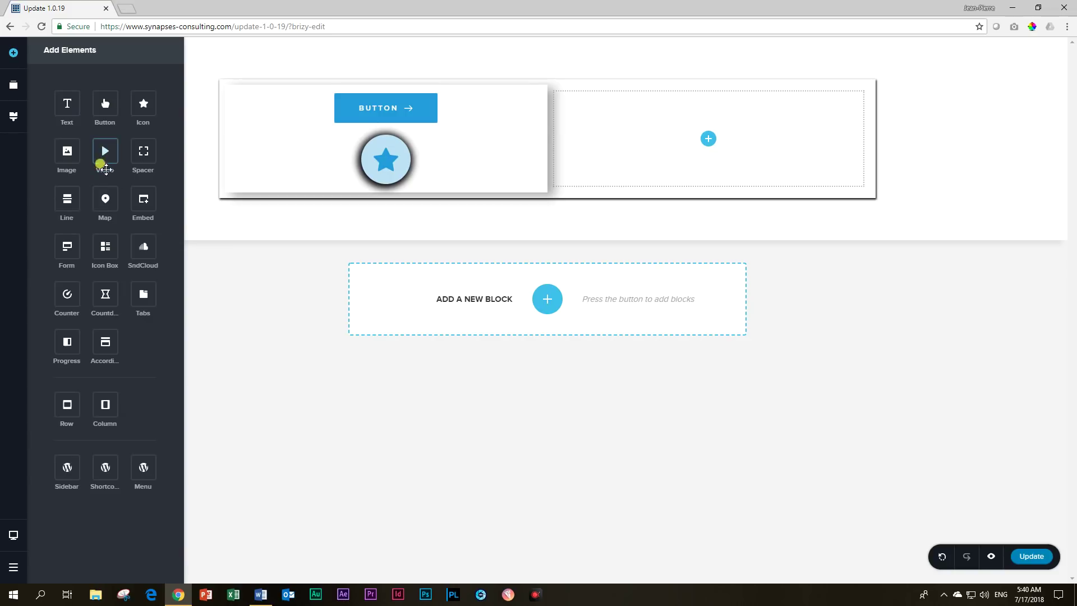
left_click_drag(66, 147, 712, 147)
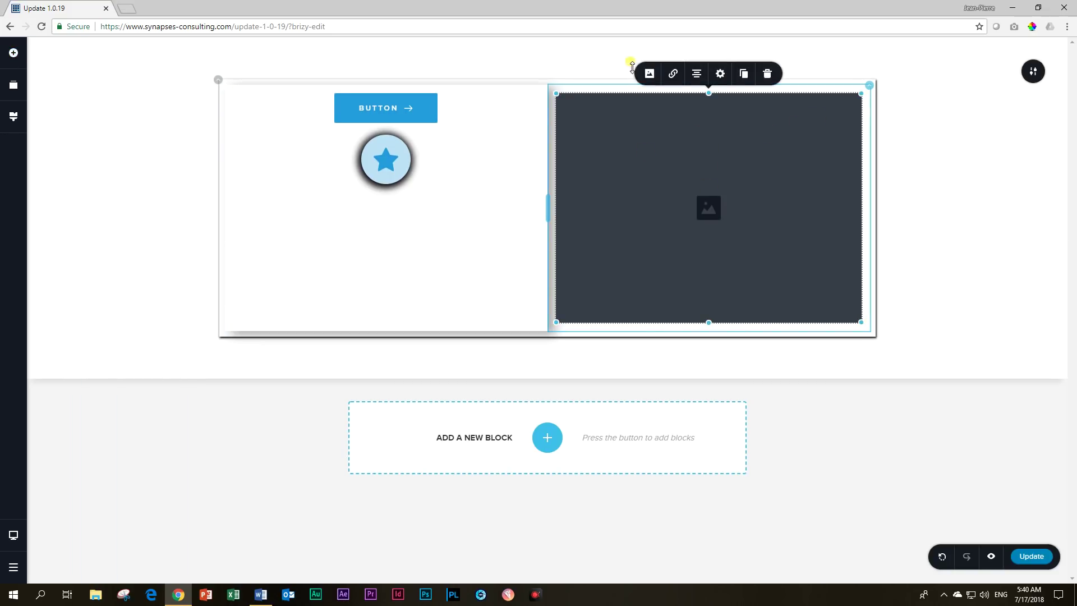
left_click(644, 75)
left_click(670, 137)
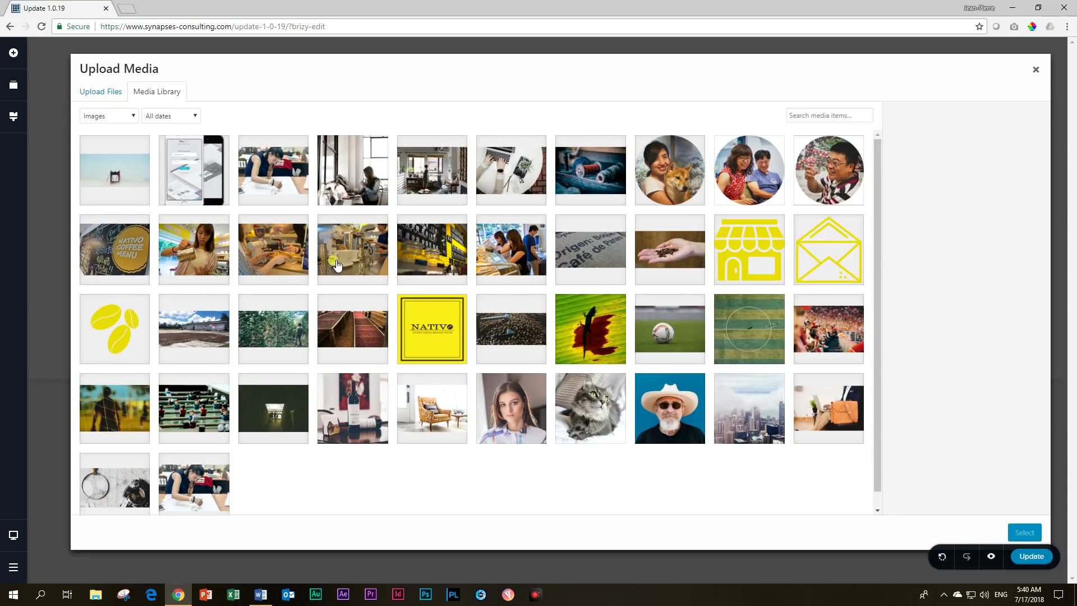
left_click(359, 324)
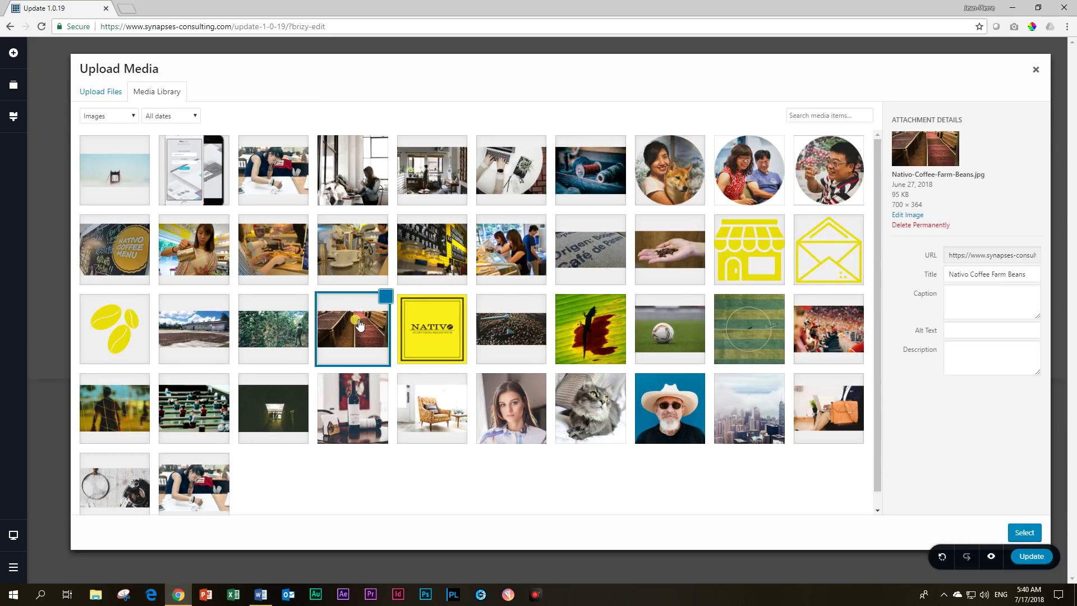
left_click(1022, 532)
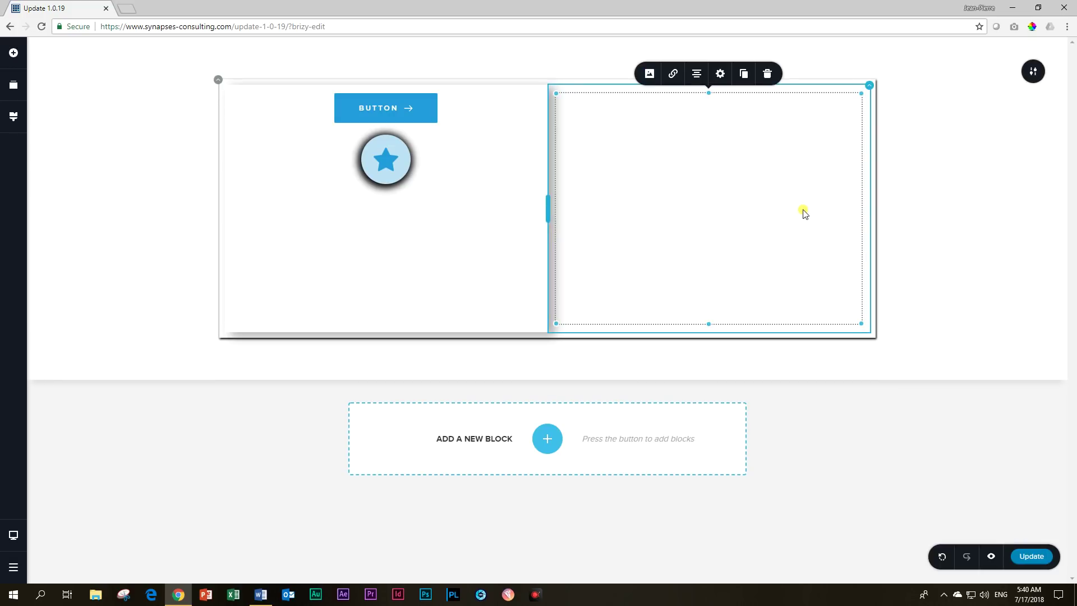
- Enable the image's shadow with 17 px blur, 6 px spread, 11 px vertical offset and 7 px horizontal offset
left_click(719, 75)
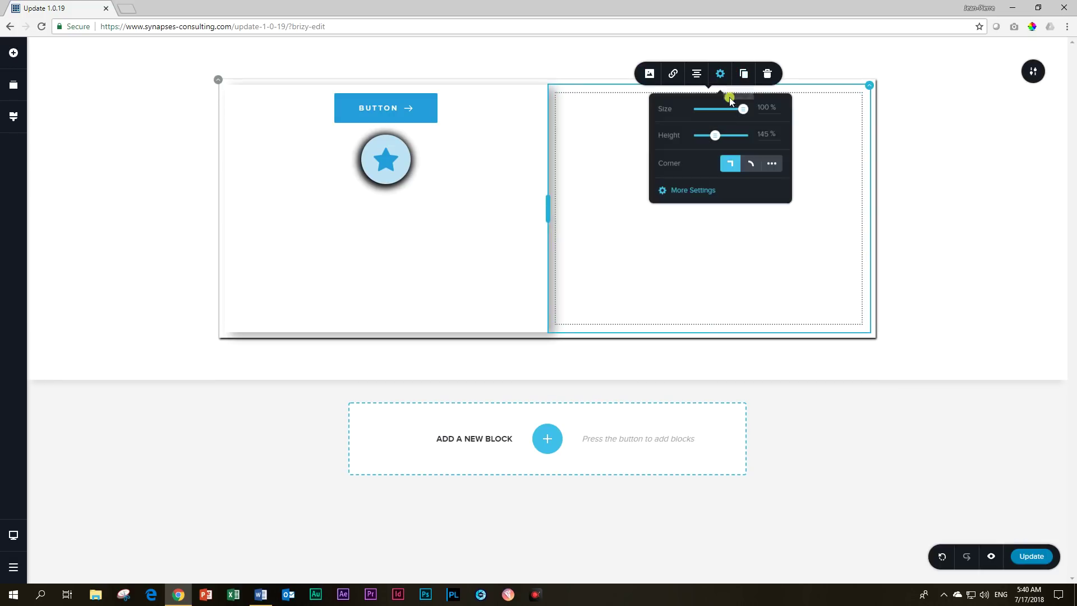
left_click(692, 190)
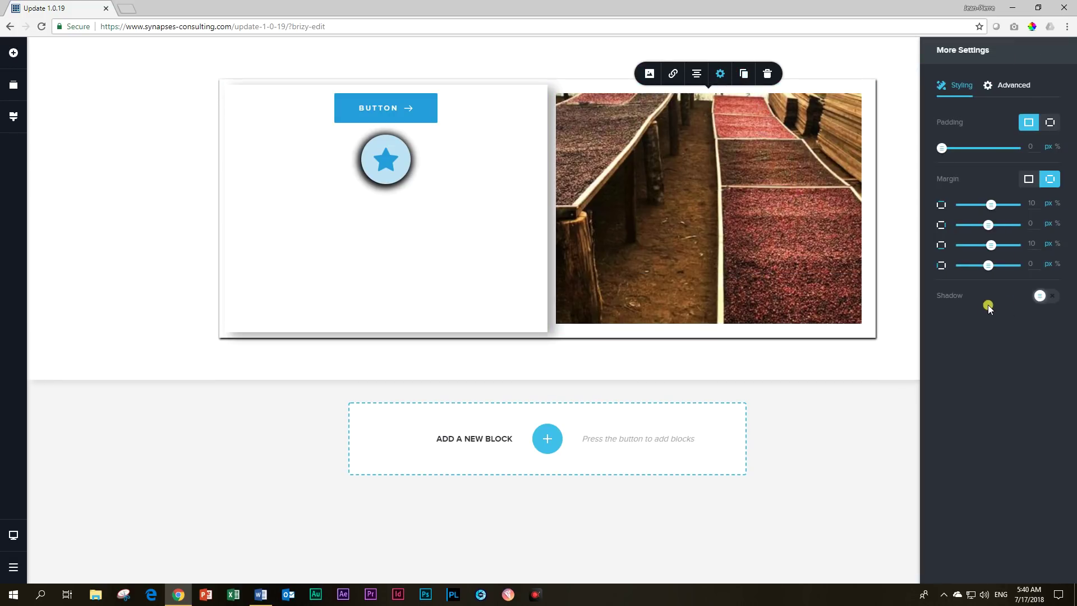
left_click(1043, 296)
left_click_drag(959, 344, 993, 399)
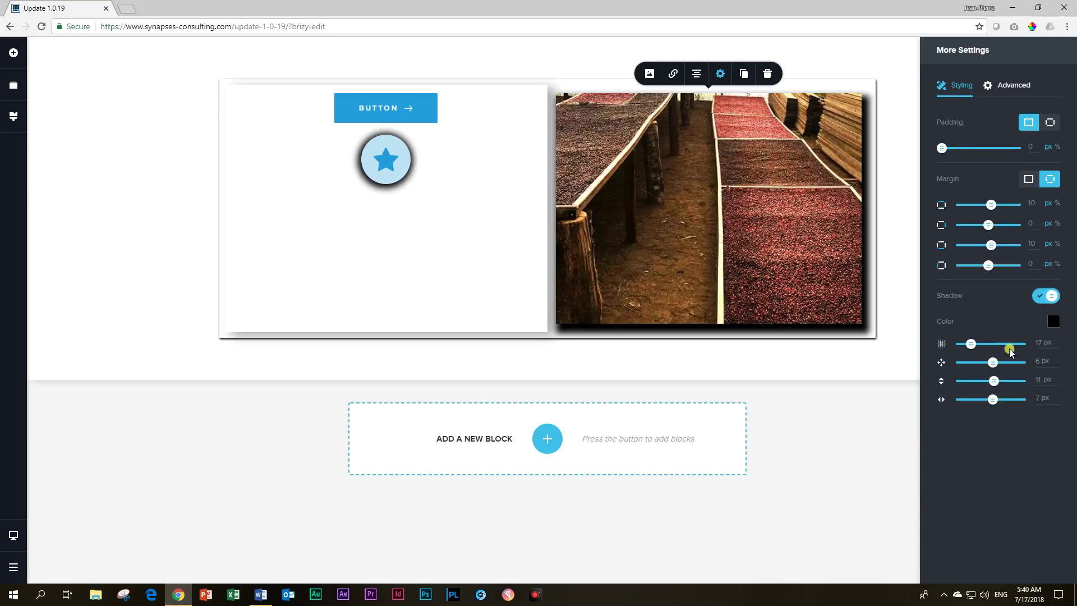
- Set the image's shadow color to dark red #250303 with opacity reduced to about 42%
left_click(1052, 326)
mouse_move(1055, 340)
left_mouse_down()
mouse_move(1055, 372)
mouse_move(1055, 362)
left_mouse_up()
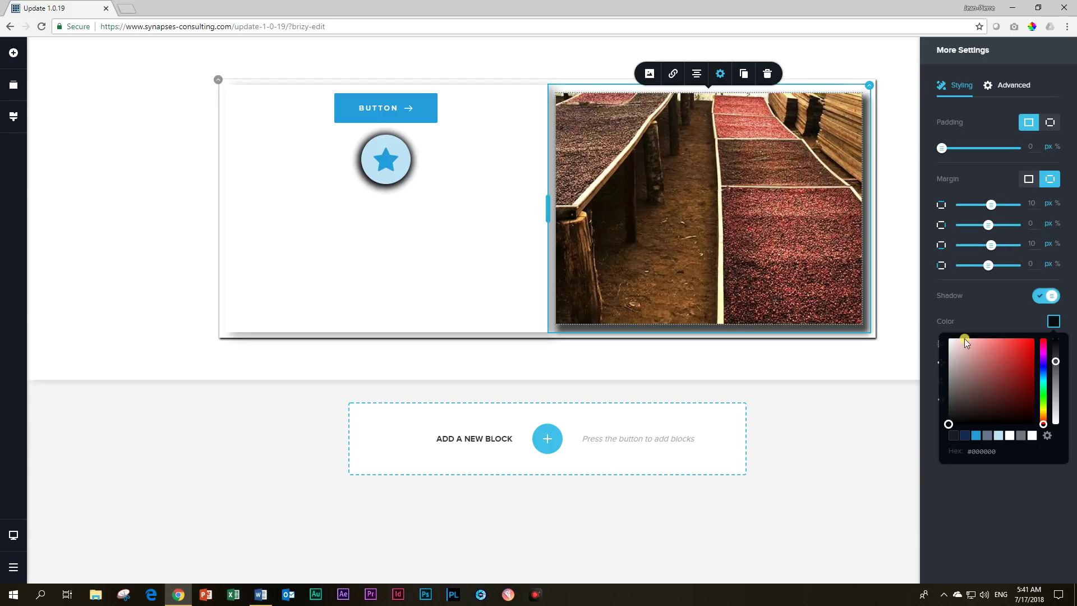
left_click_drag(1034, 389, 1027, 413)
left_click_drag(1055, 361, 1055, 386)
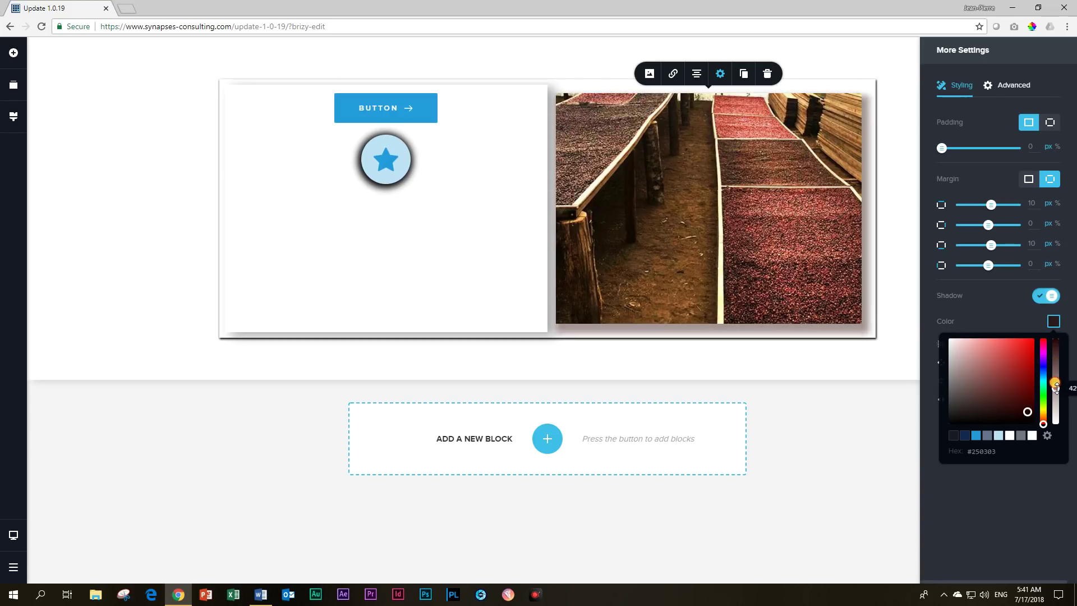
left_click(885, 269)
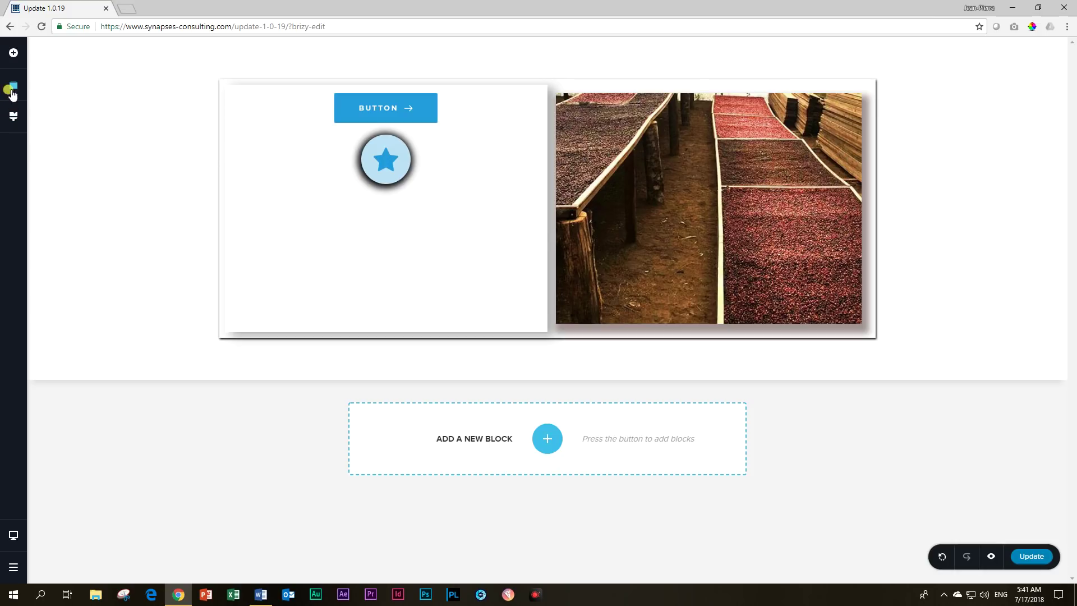
- Add a video element below the image and link it to Vimeo video 259885389
left_click(12, 55)
left_click_drag(105, 151, 599, 330)
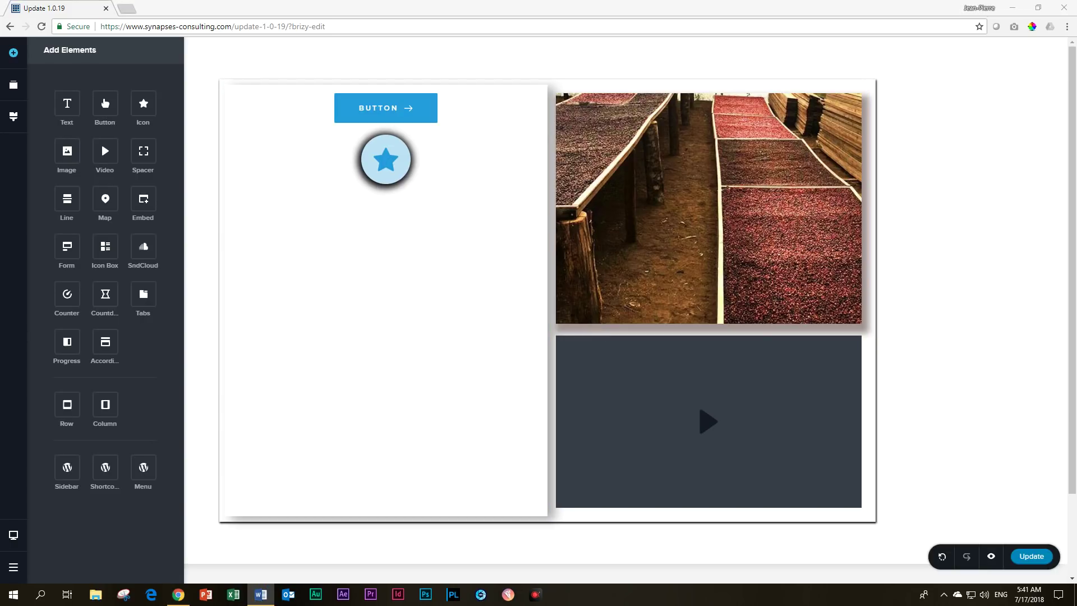
left_click(620, 366)
left_click(657, 317)
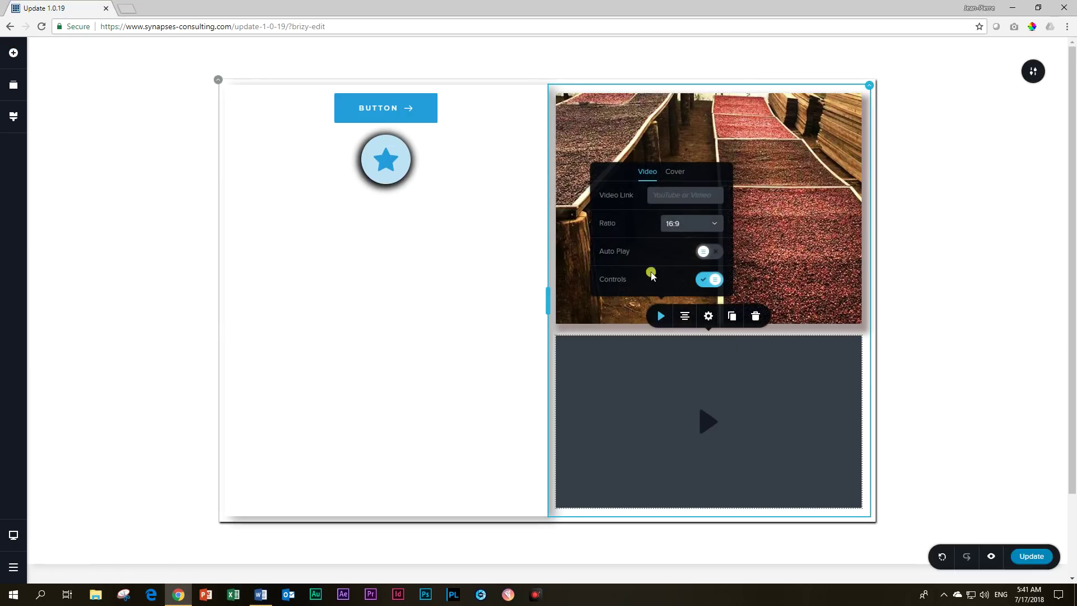
key("ctrl+v")
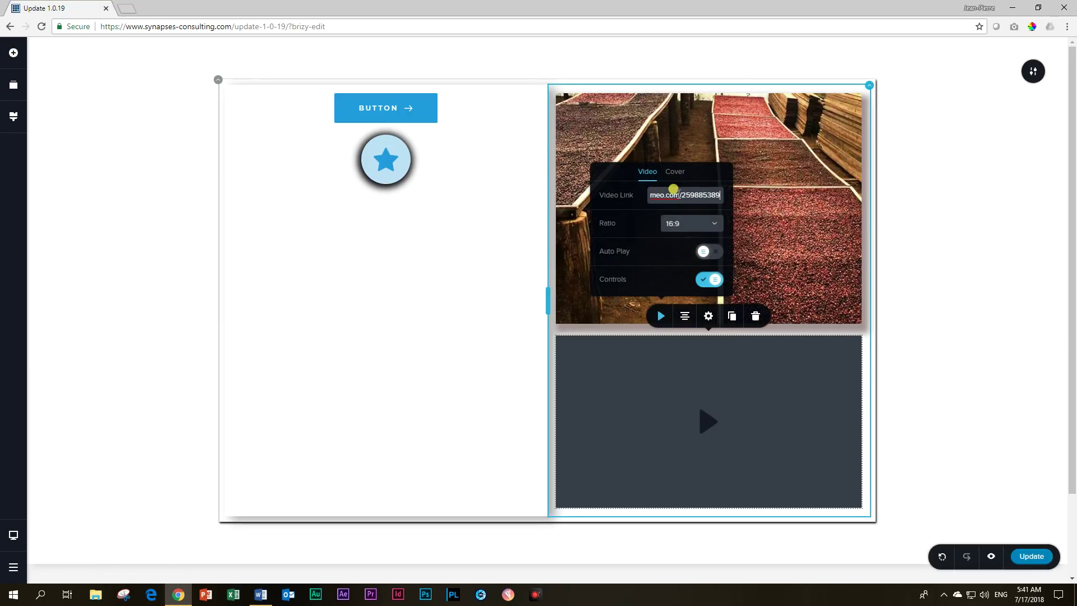
left_click(920, 350)
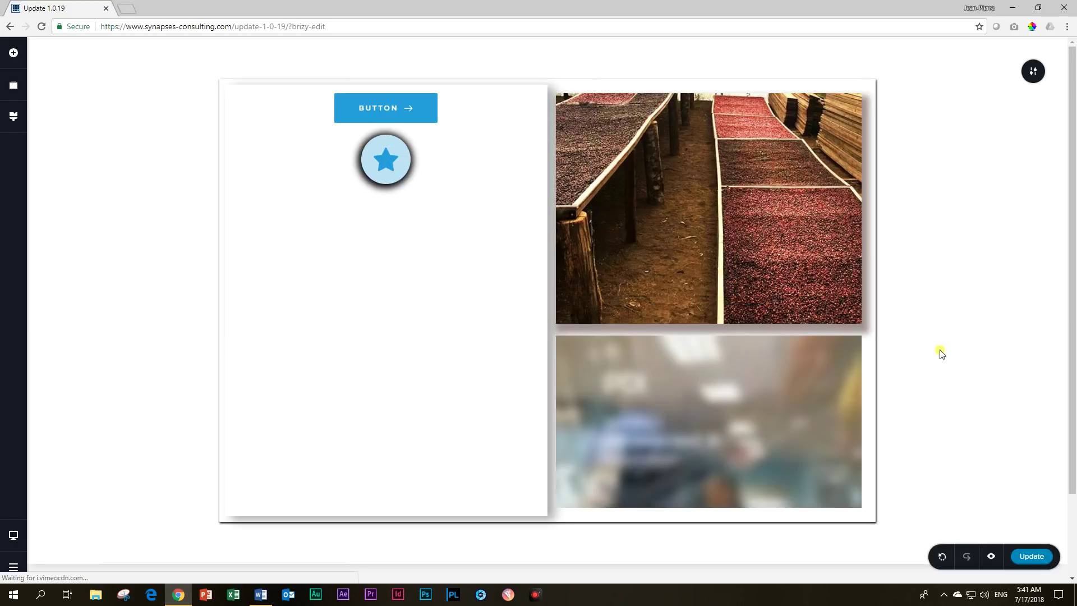
- Enable a shadow on the video and adjust its blur, spread and offsets
left_click(752, 422)
left_click(708, 316)
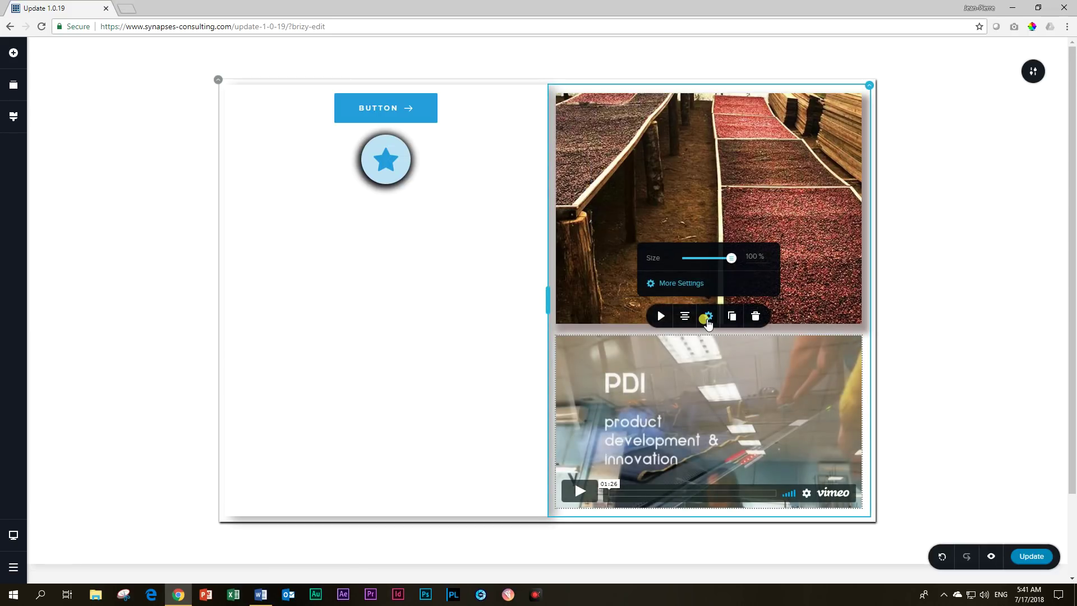
left_click(697, 284)
left_click(1042, 296)
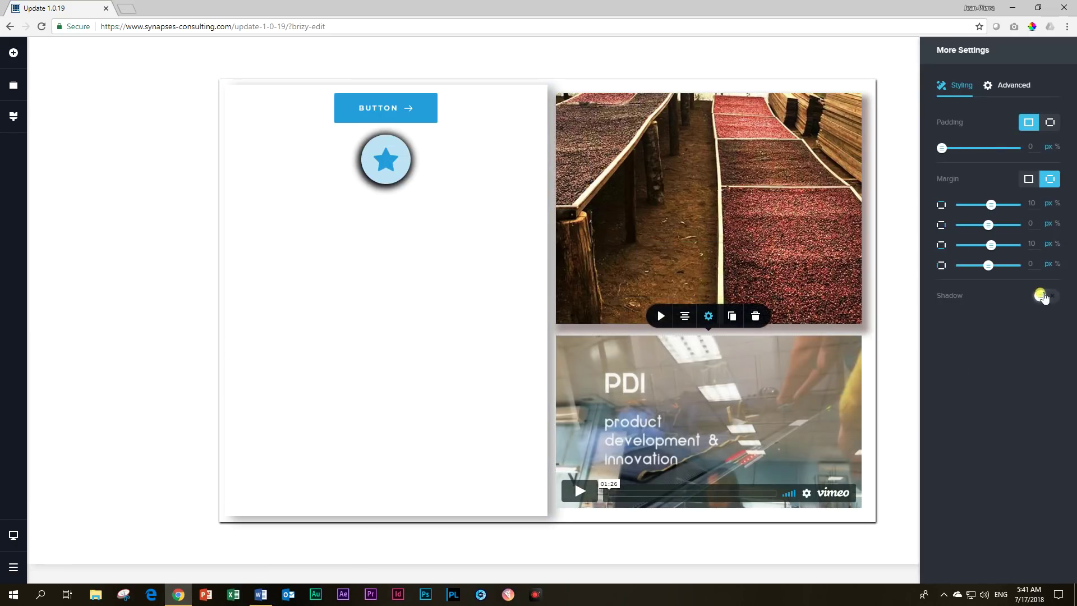
left_click_drag(963, 344, 989, 402)
left_click(901, 445)
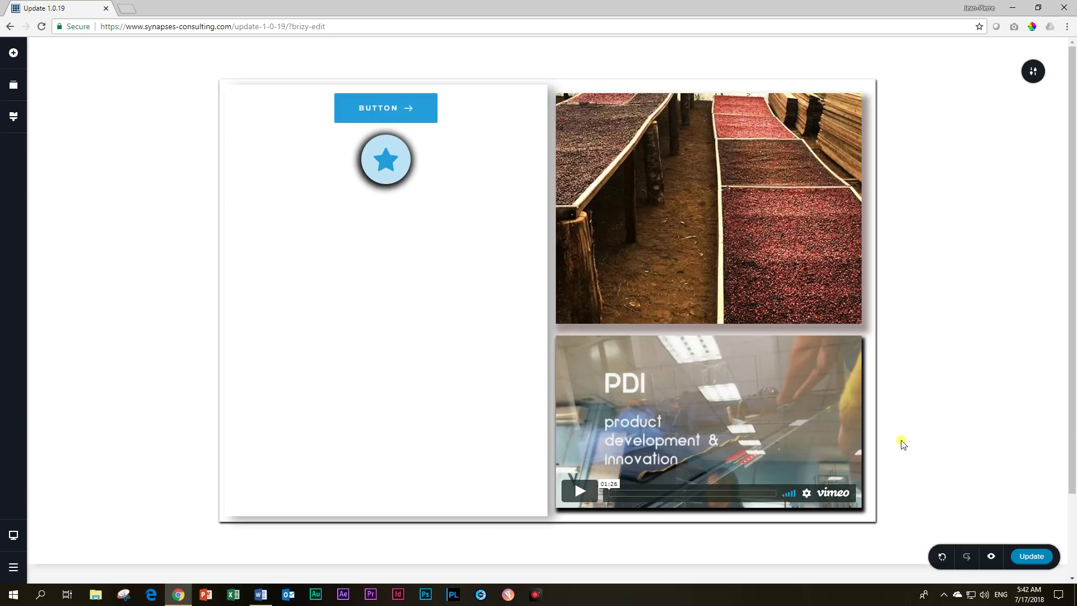
- Preview the page, play the embedded video and return to the editor by closing the preview
left_click(990, 557)
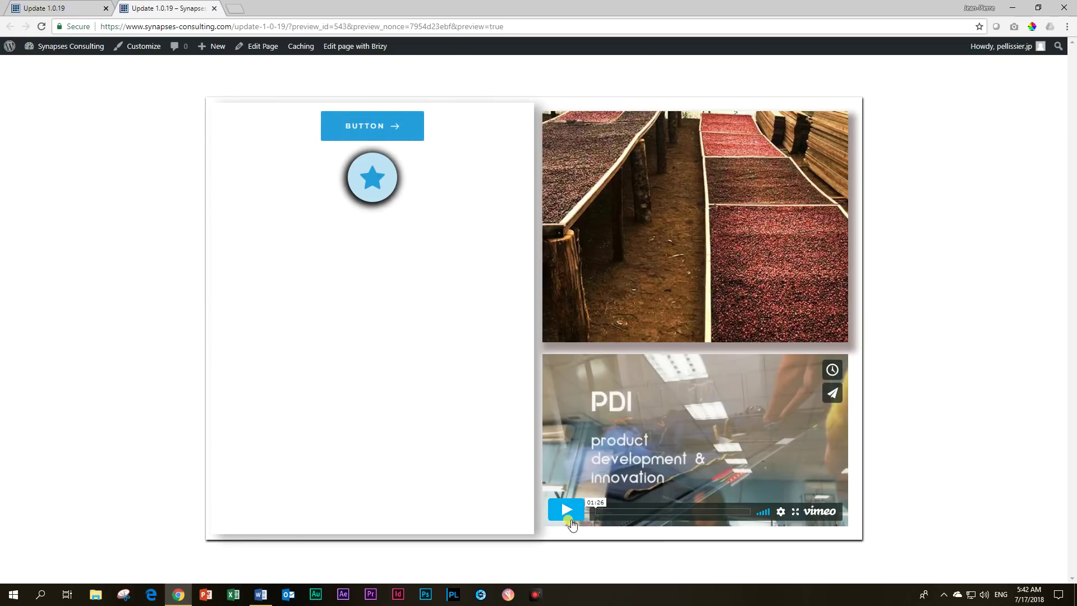
left_click(568, 511)
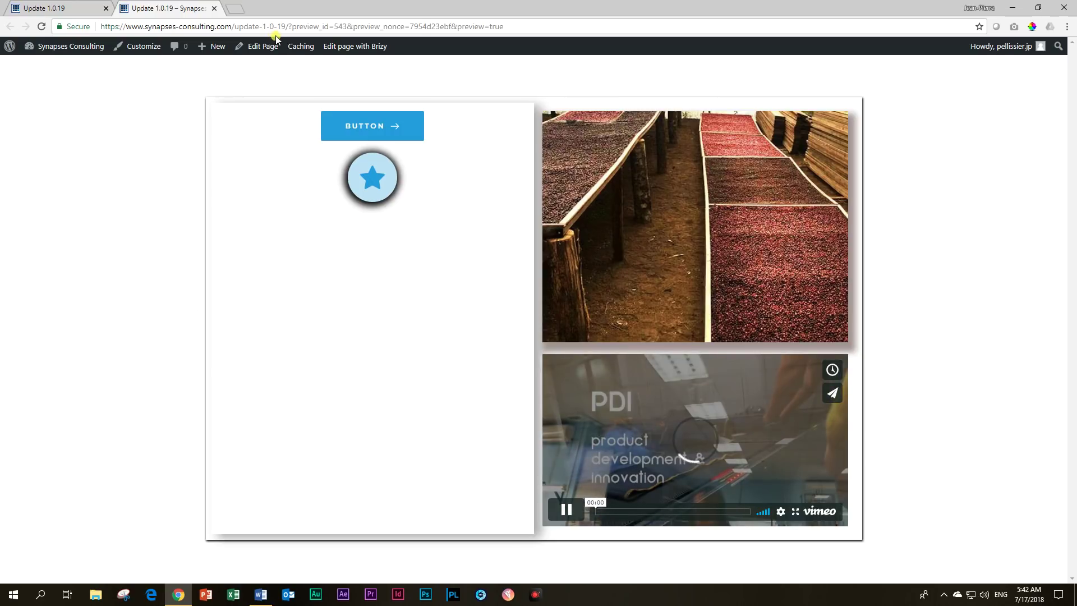
mouse_move(205, 50)
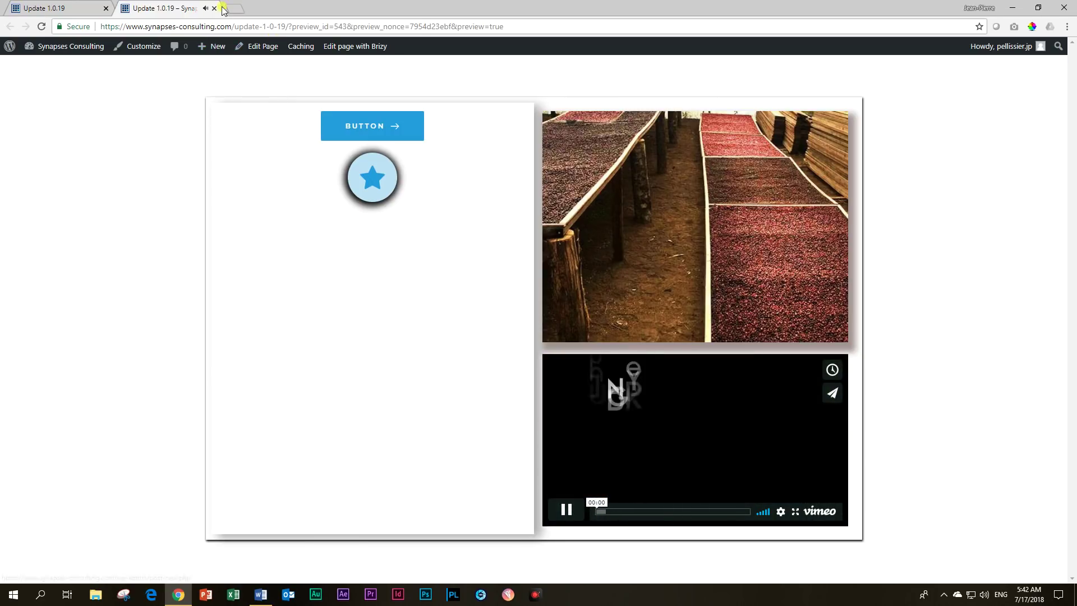
key("ctrl+Page_Up")
left_click(215, 9)
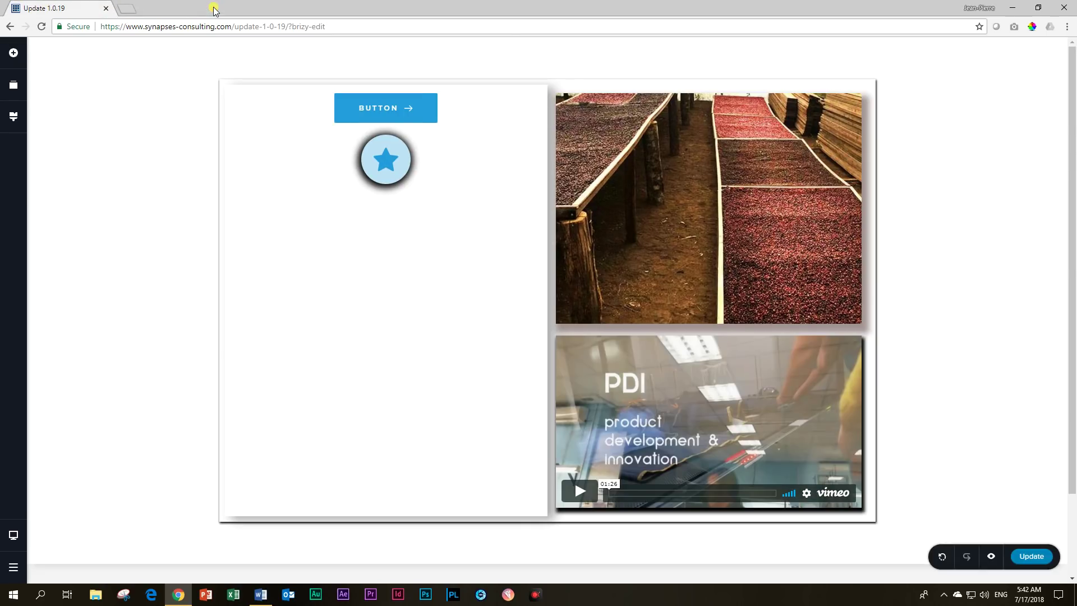
- Add a map element below the star icon and open its additional settings
left_click(14, 53)
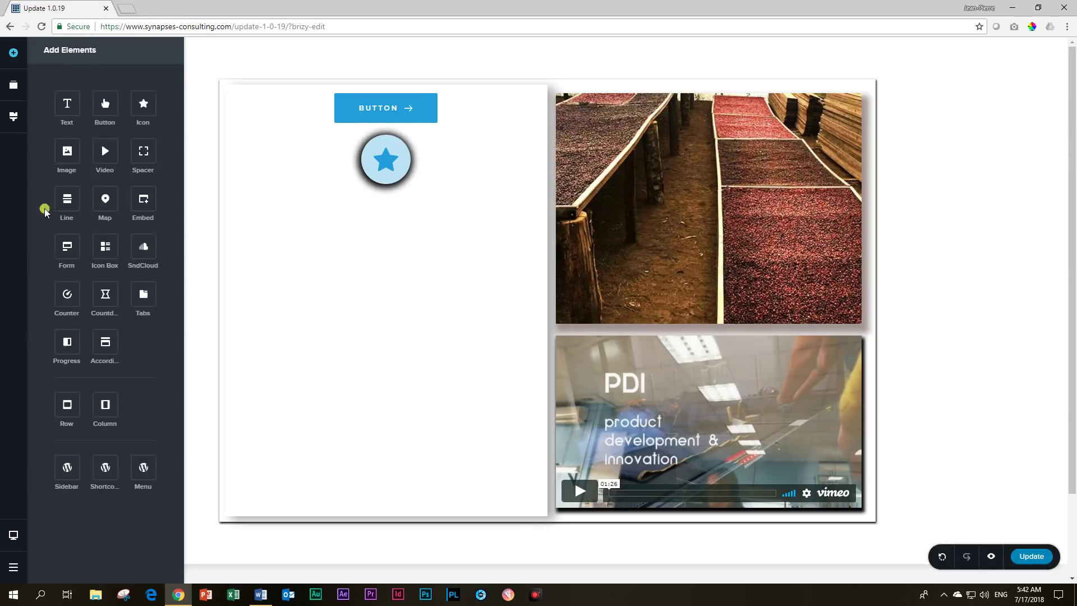
left_click_drag(105, 199, 369, 193)
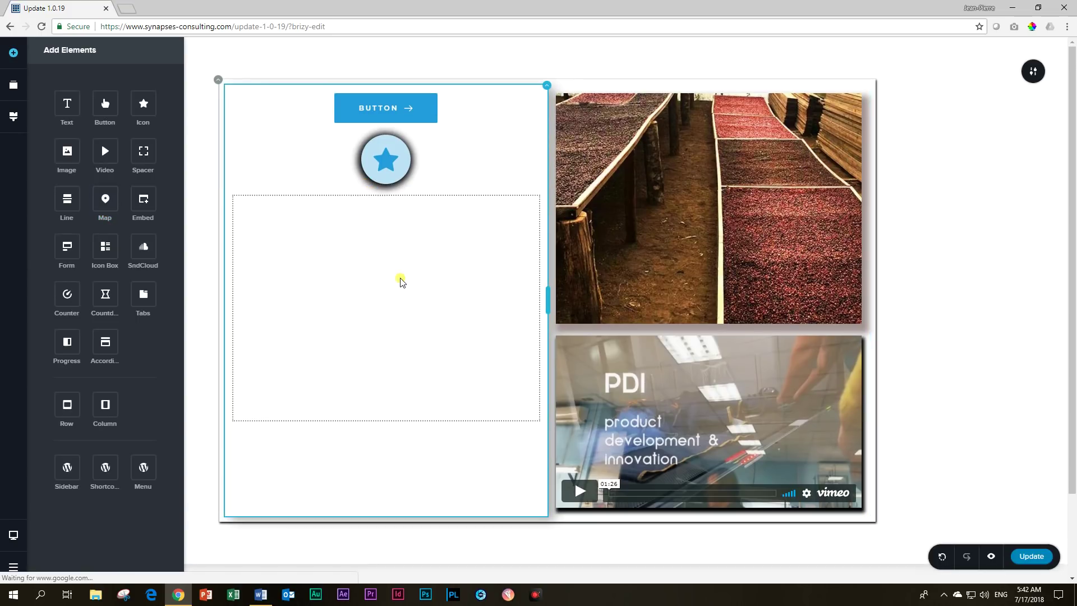
left_click(386, 176)
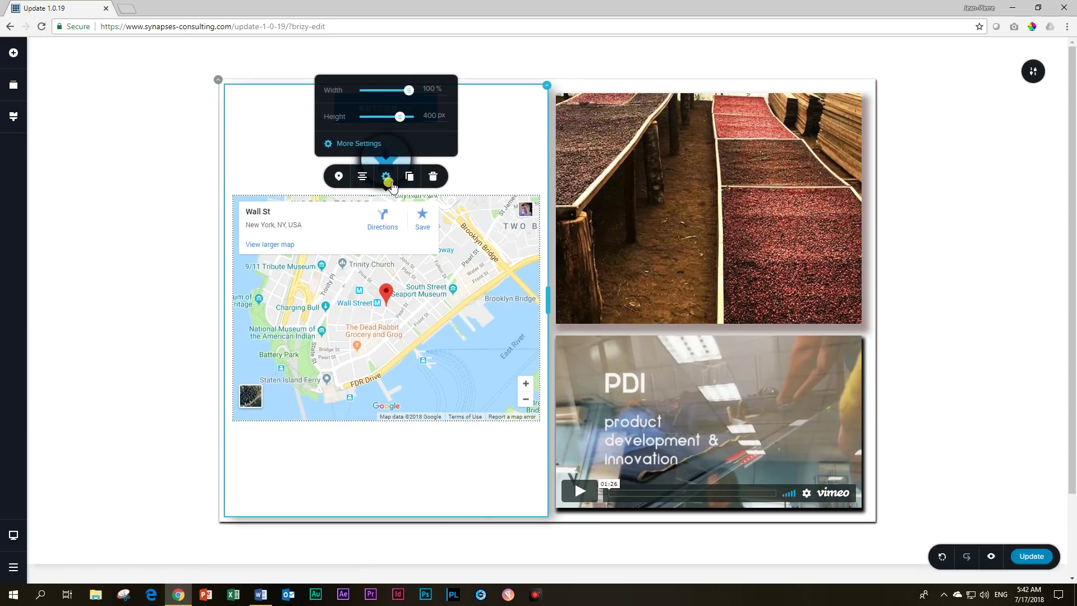
left_click(359, 144)
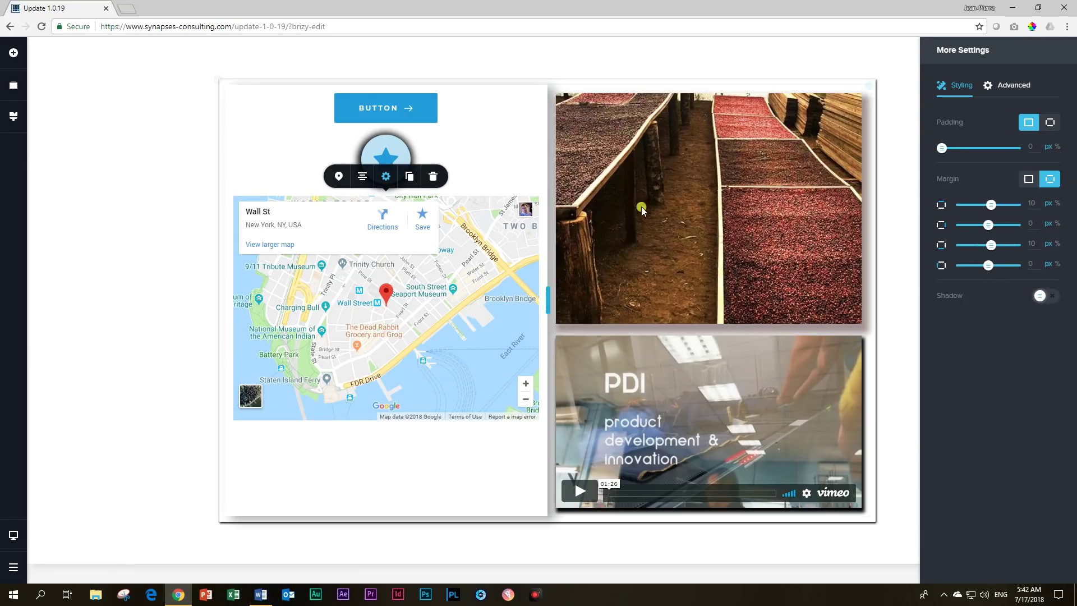
- Add a WordPress menu element above the shadowed row and open its menu options
left_click(11, 57)
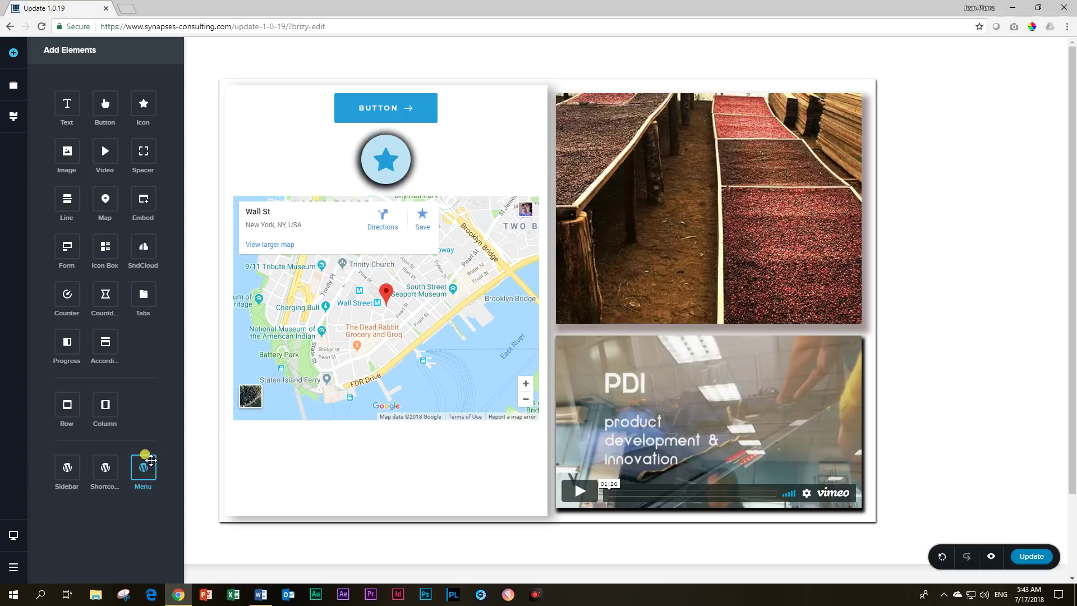
left_click_drag(144, 467, 280, 81)
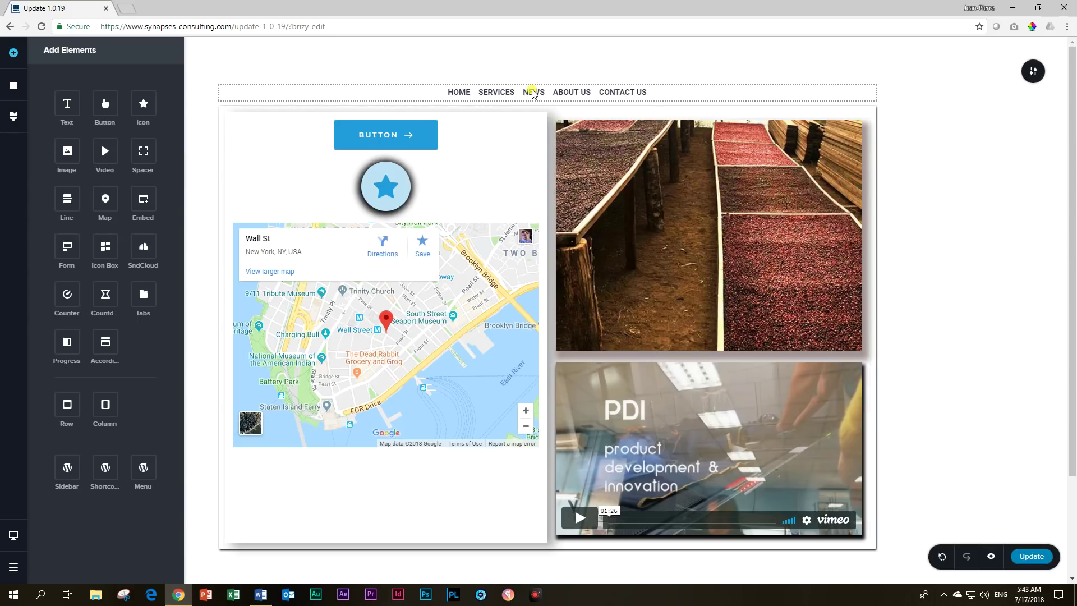
left_click(532, 92)
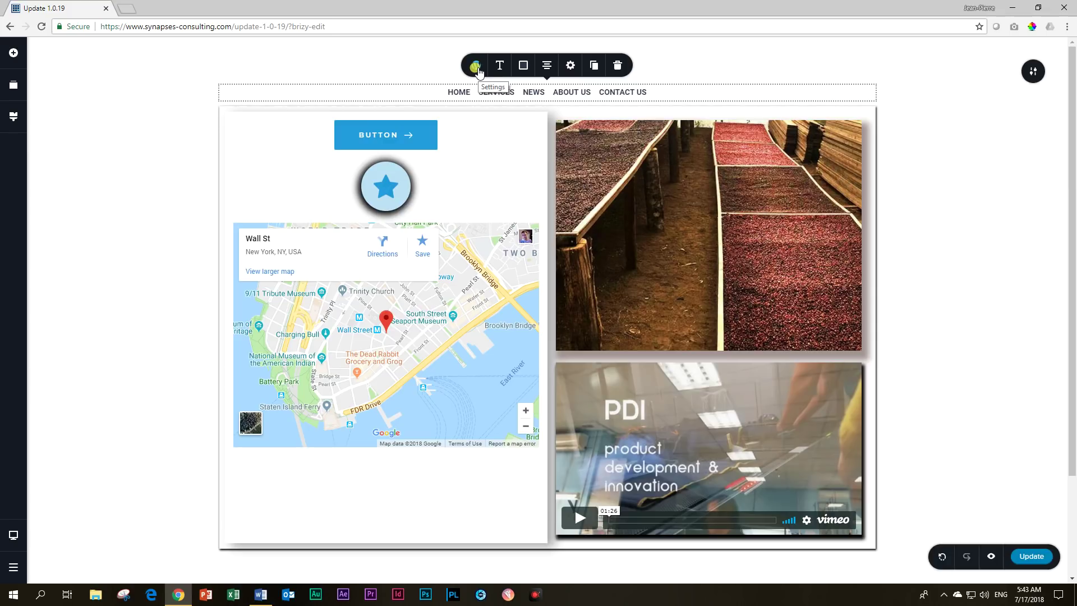
left_click(476, 66)
- Switch the menu element to Main Menu and back to Hamburger Test Menu
left_click(508, 102)
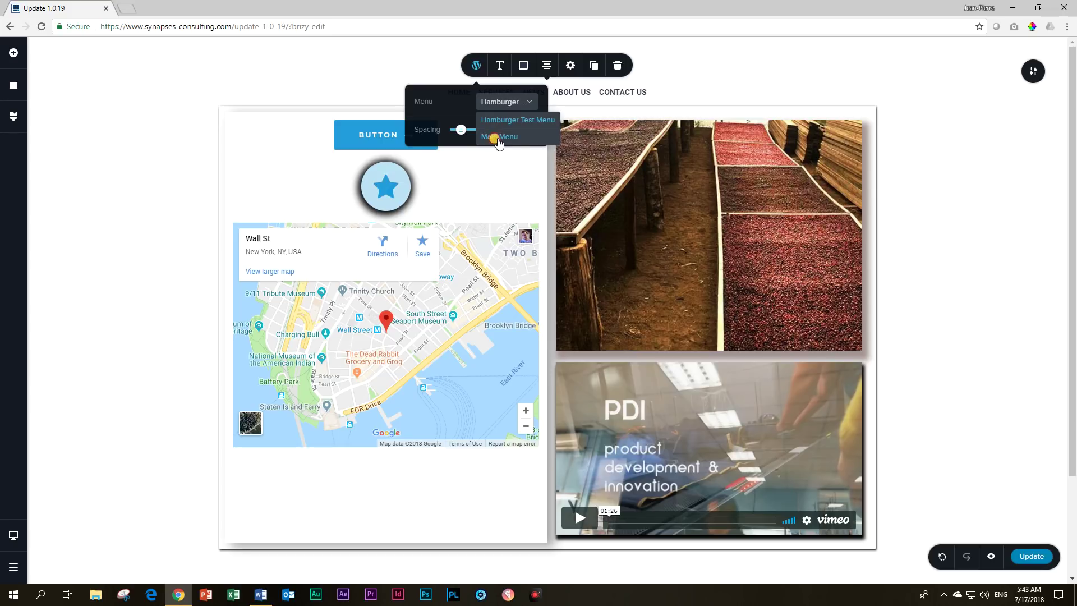
left_click(499, 138)
left_click(496, 102)
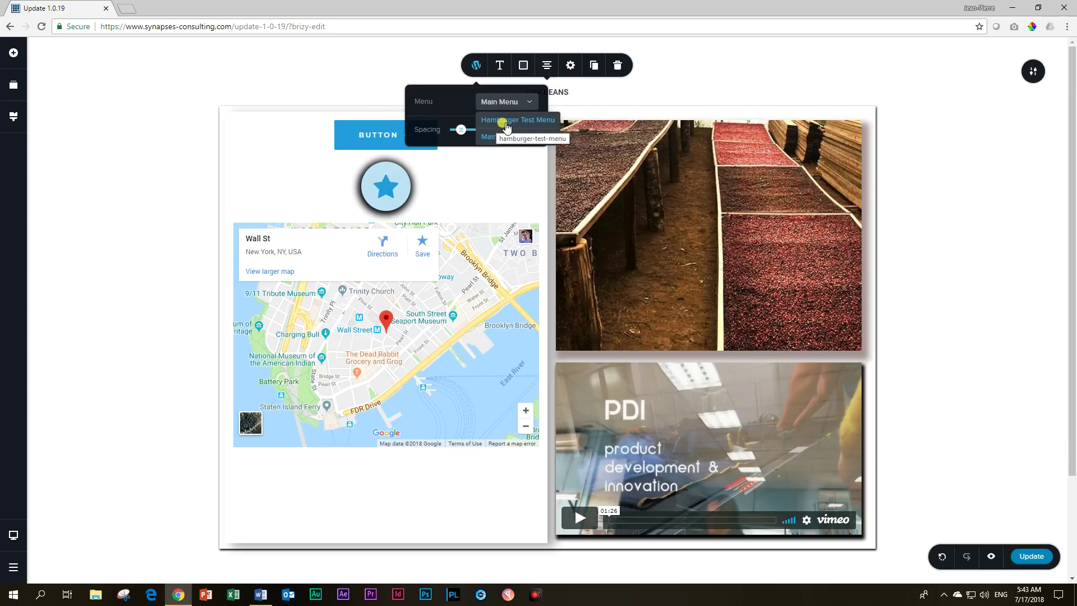
left_click(506, 120)
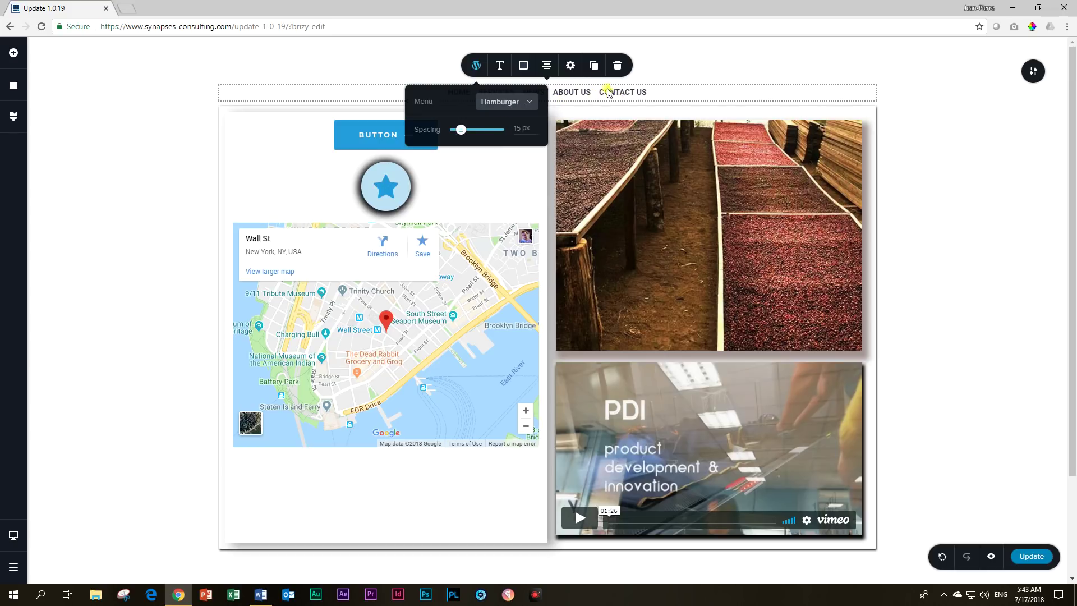
- Set the spacing between the menu items to 20 px and right-align the menu
mouse_move(461, 129)
left_mouse_down()
mouse_move(470, 130)
mouse_move(461, 131)
left_mouse_up()
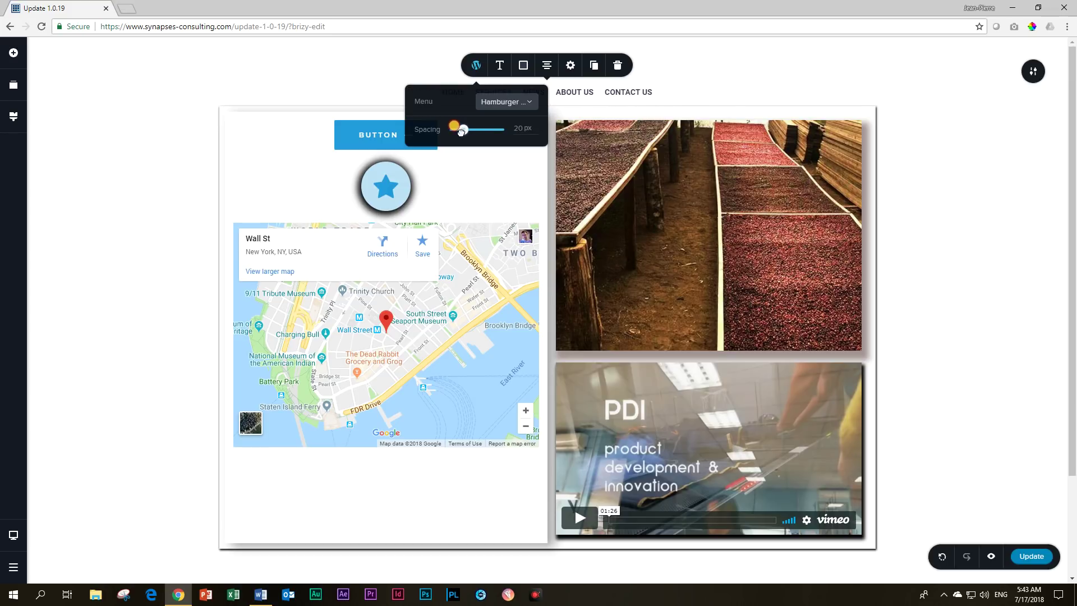
left_click(547, 65)
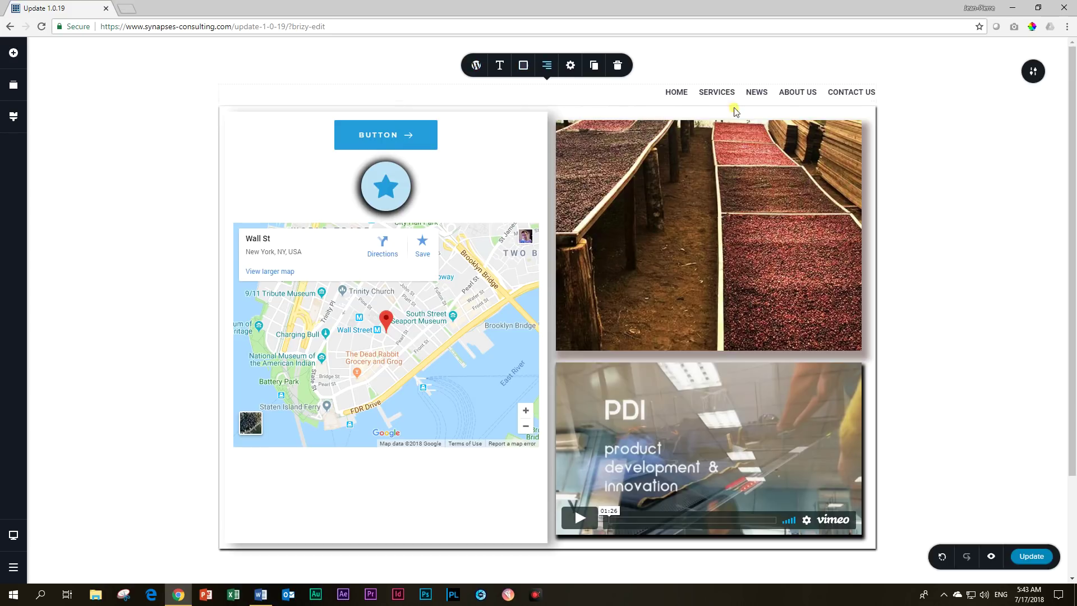
- Switch the page to the Mobile view and enable Toggle Menu for the WordPress menu element
left_click(990, 164)
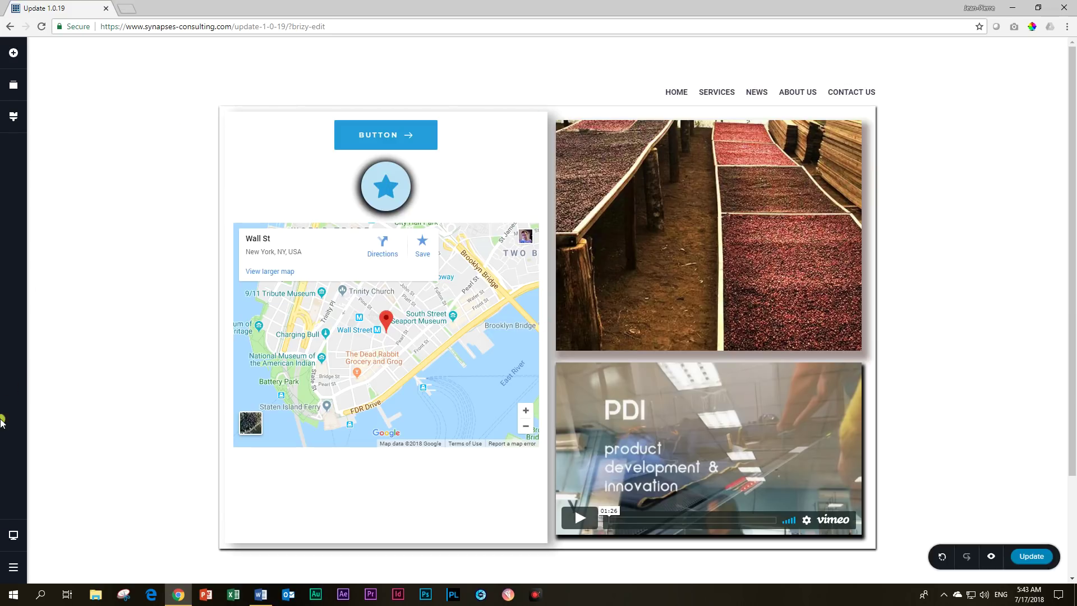
mouse_move(18, 538)
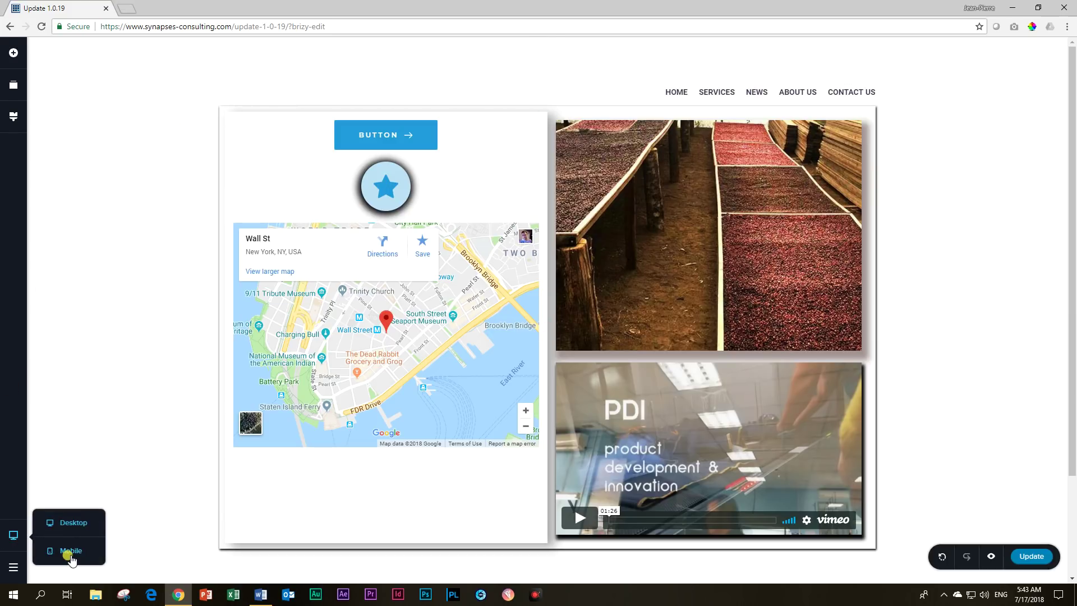
left_click(66, 551)
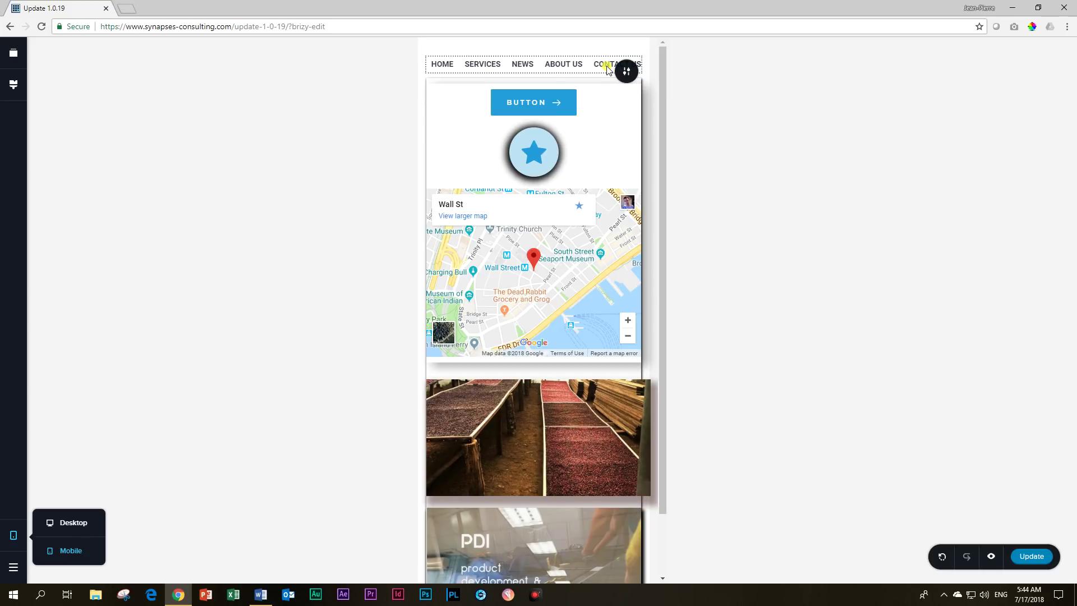
left_click(562, 68)
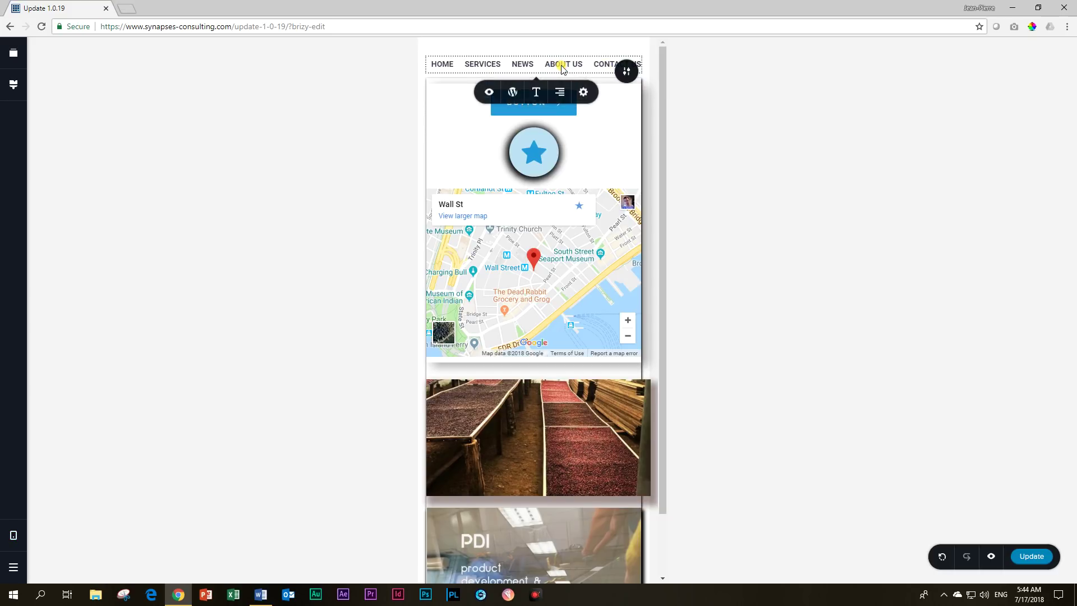
left_click(515, 97)
left_click(565, 130)
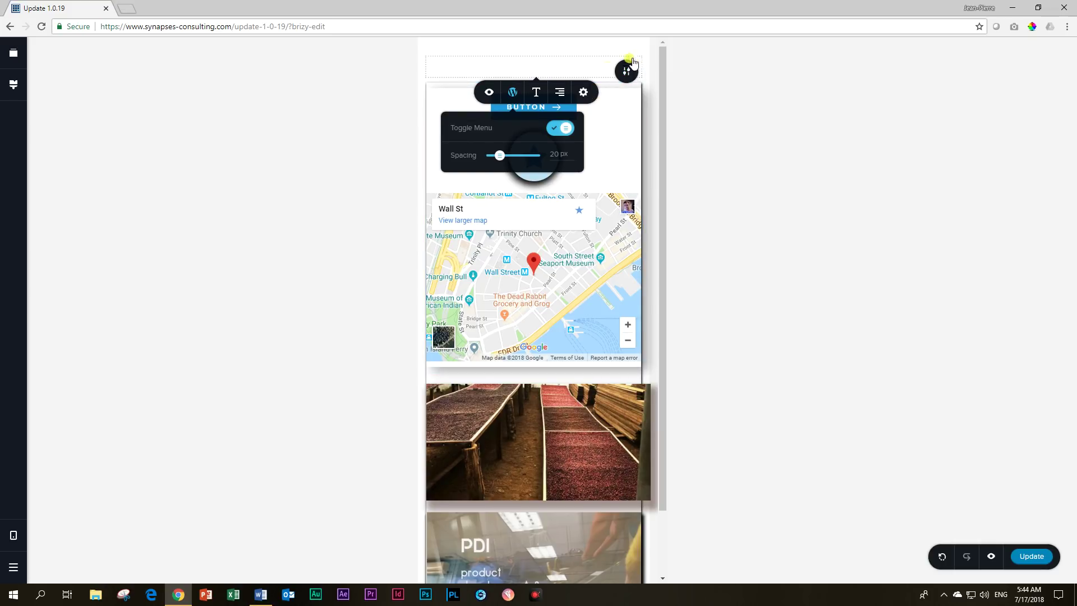
scroll(660, 143, "down", 2)
scroll(658, 140, "up", 2)
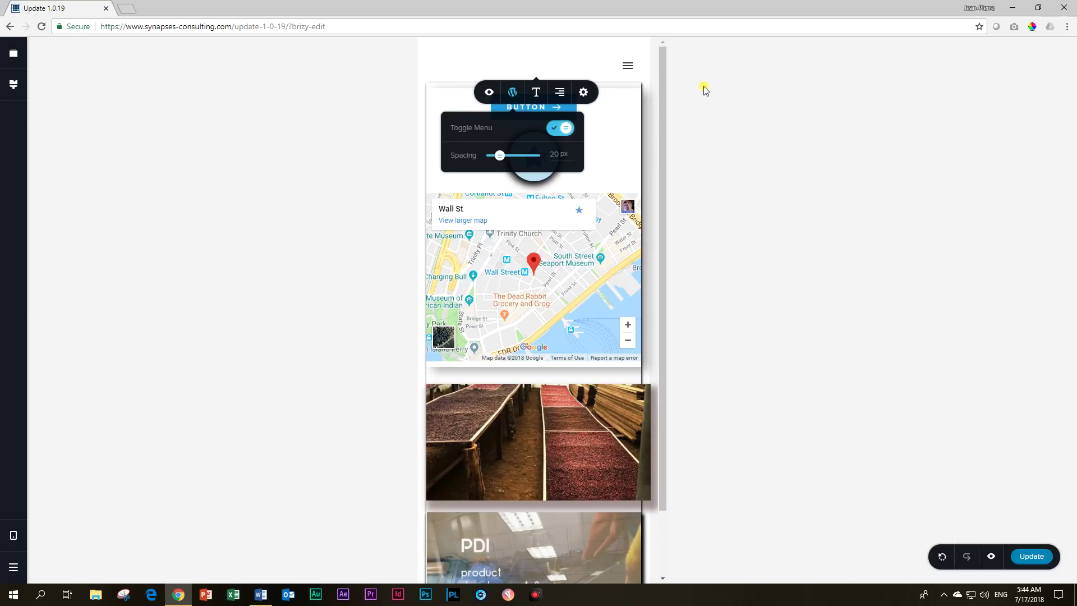
- Center-align the mobile hamburger menu and test expanding and collapsing its items
left_click(560, 93)
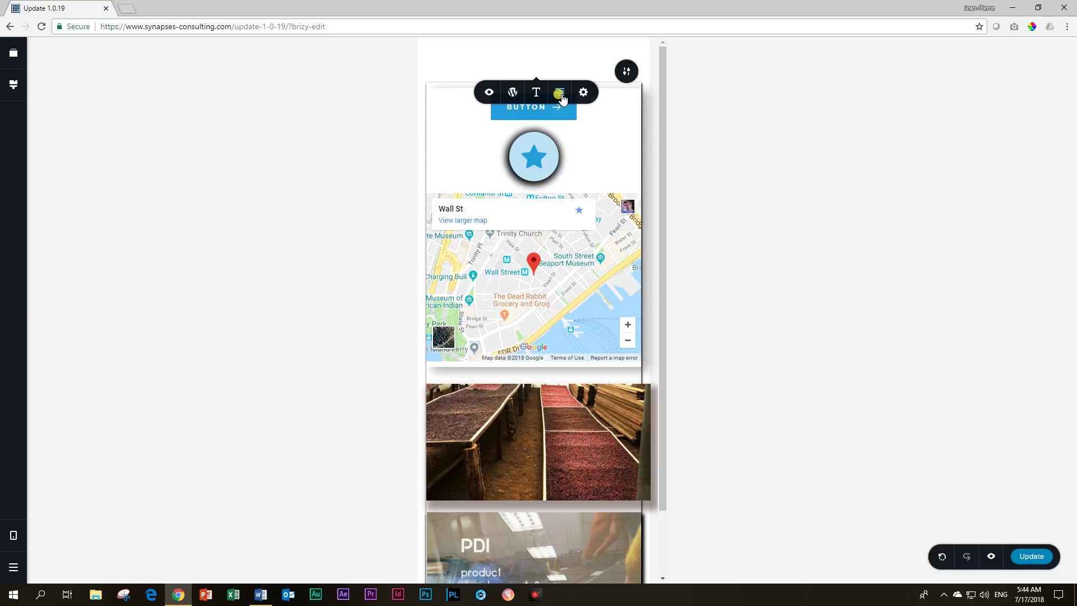
left_click(533, 67)
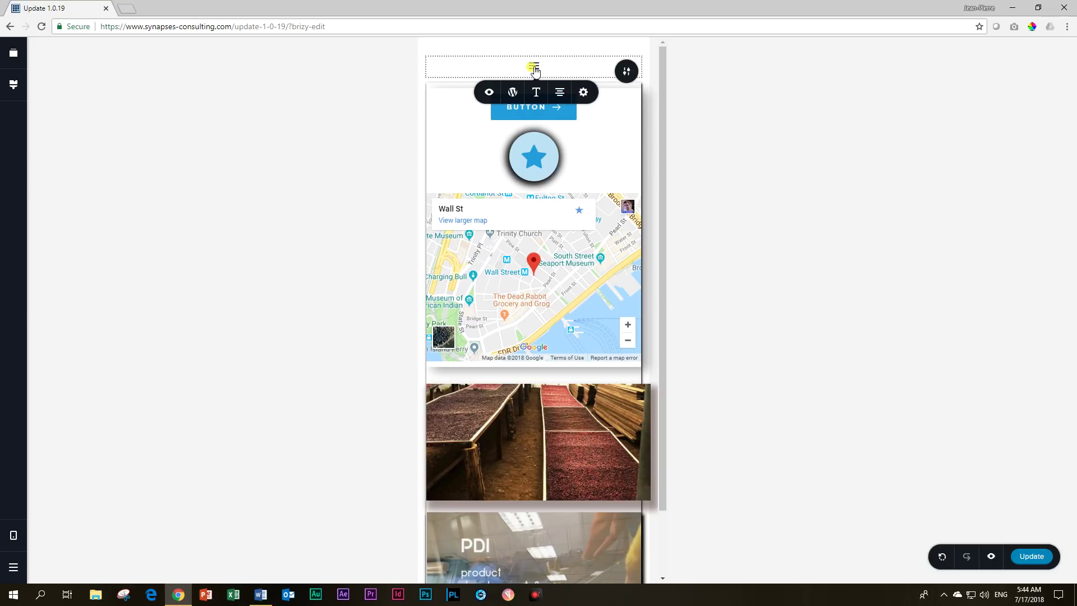
left_click(844, 231)
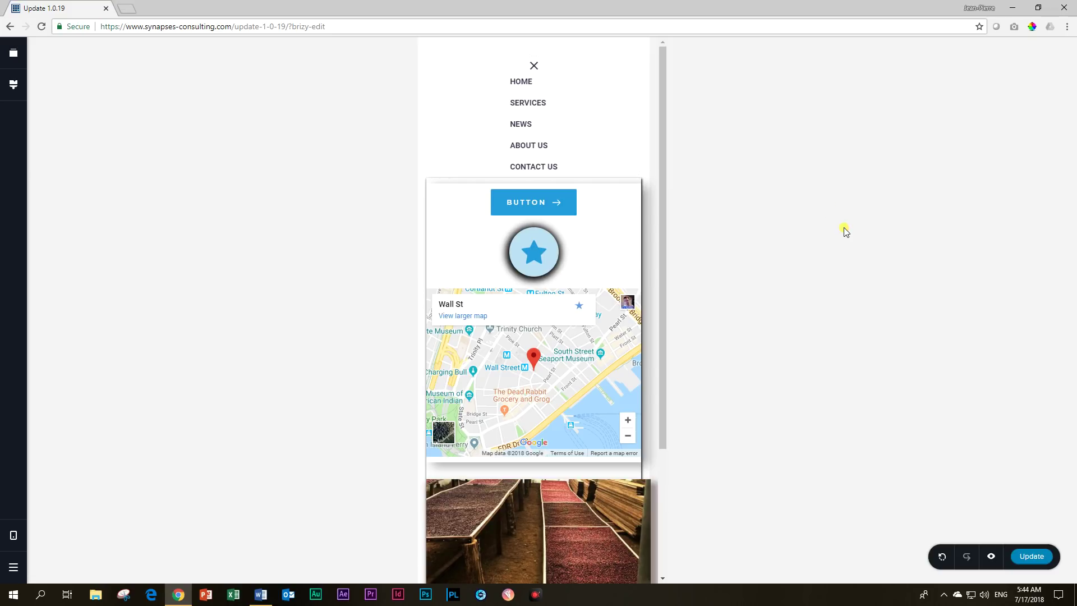
left_click(534, 68)
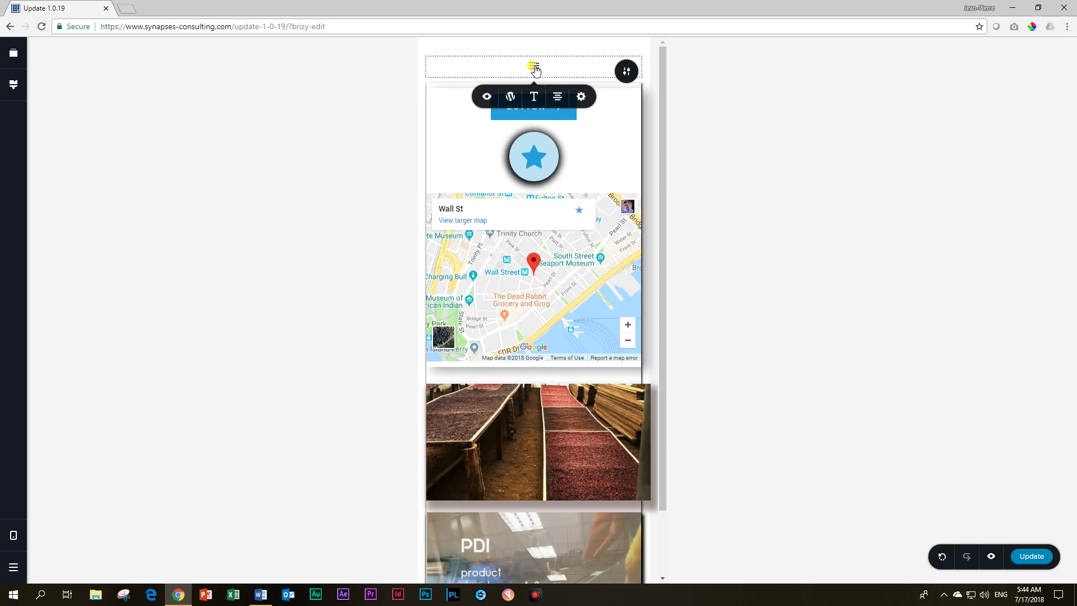
left_click(534, 67)
left_click(791, 214)
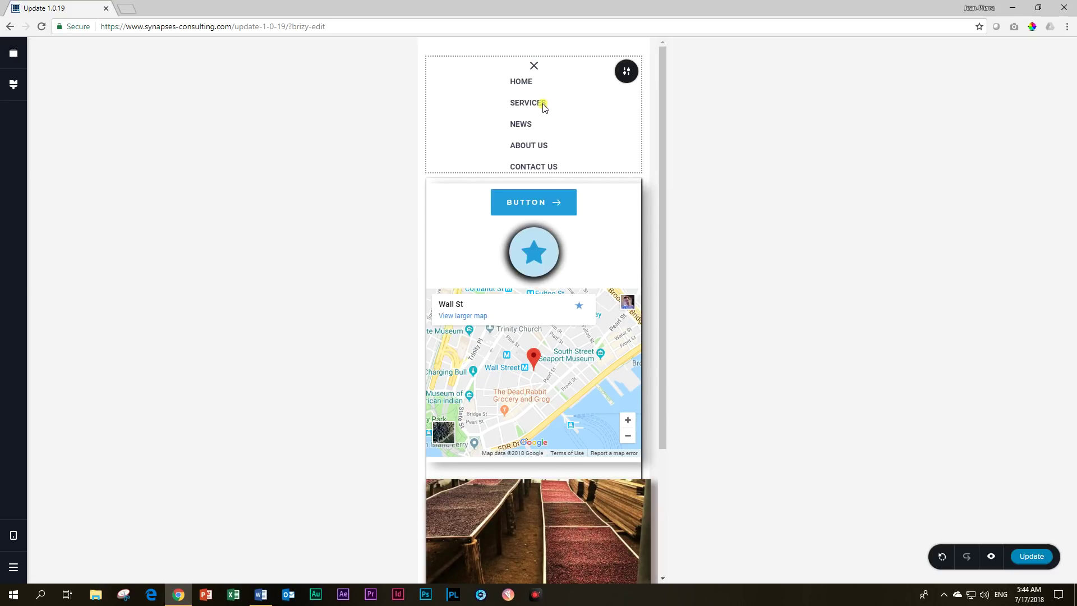
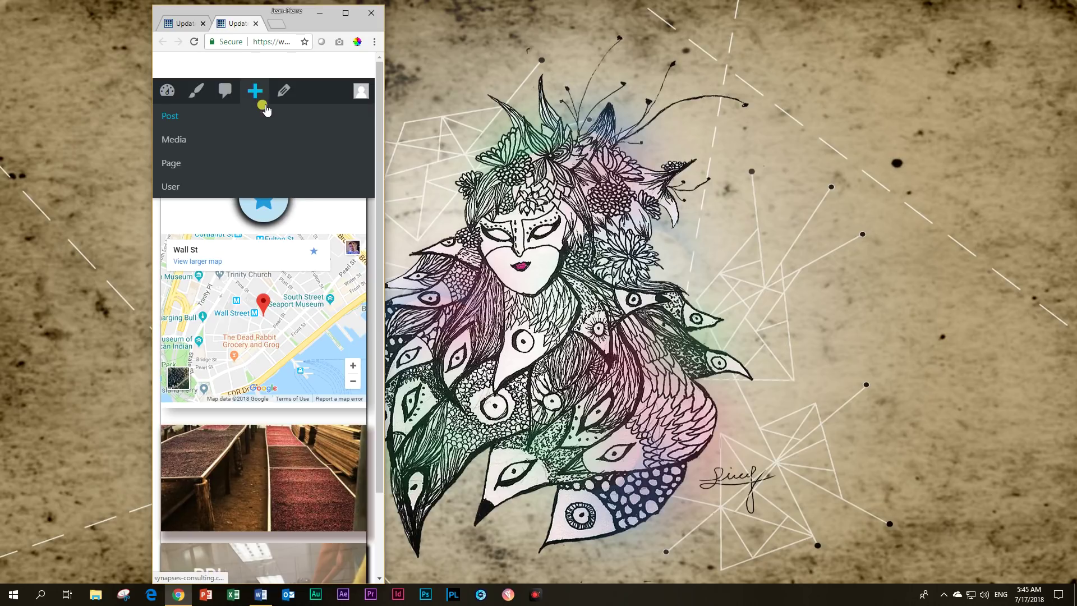
- Return to the page editor tab, enlarge the browser window, and add a slightly shortened spacer above the menu
left_click(185, 24)
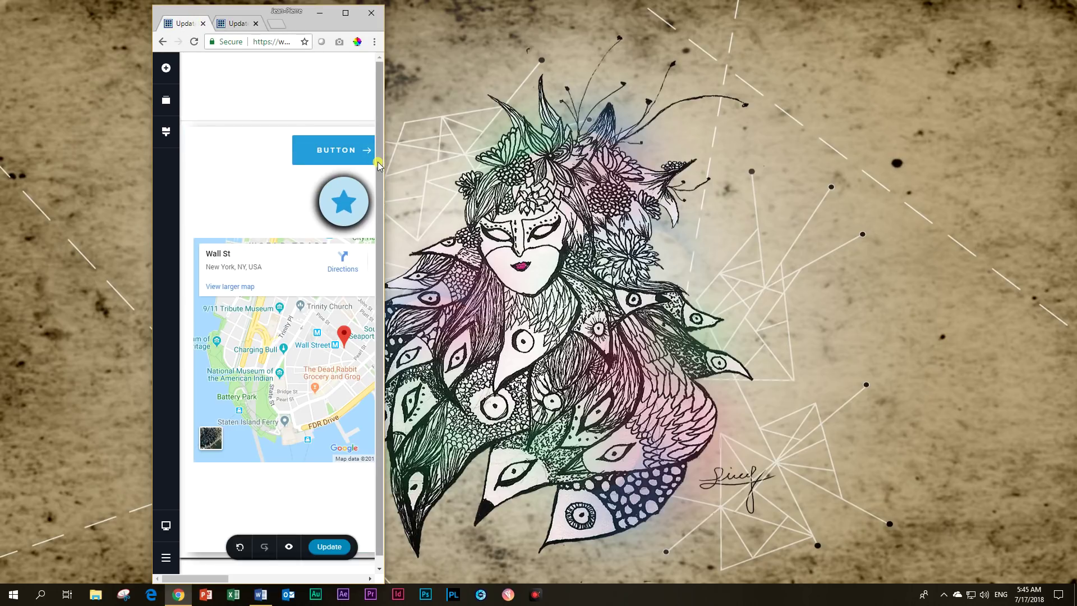
left_click_drag(384, 166, 903, 167)
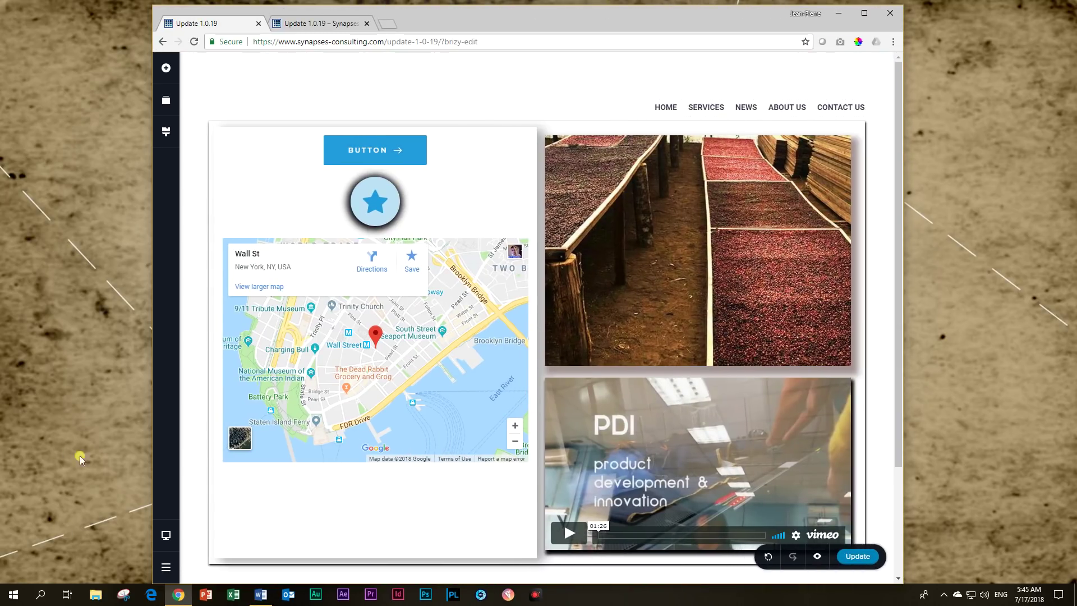
left_click(166, 68)
left_click_drag(295, 173, 445, 93)
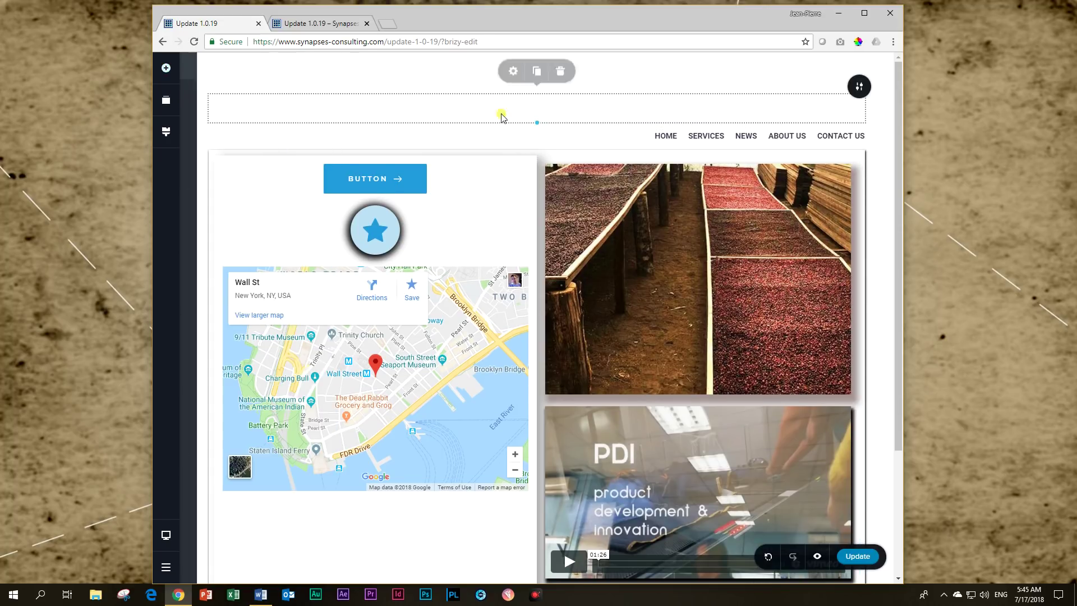
mouse_move(534, 120)
left_mouse_down()
mouse_move(536, 108)
mouse_move(536, 118)
left_mouse_up()
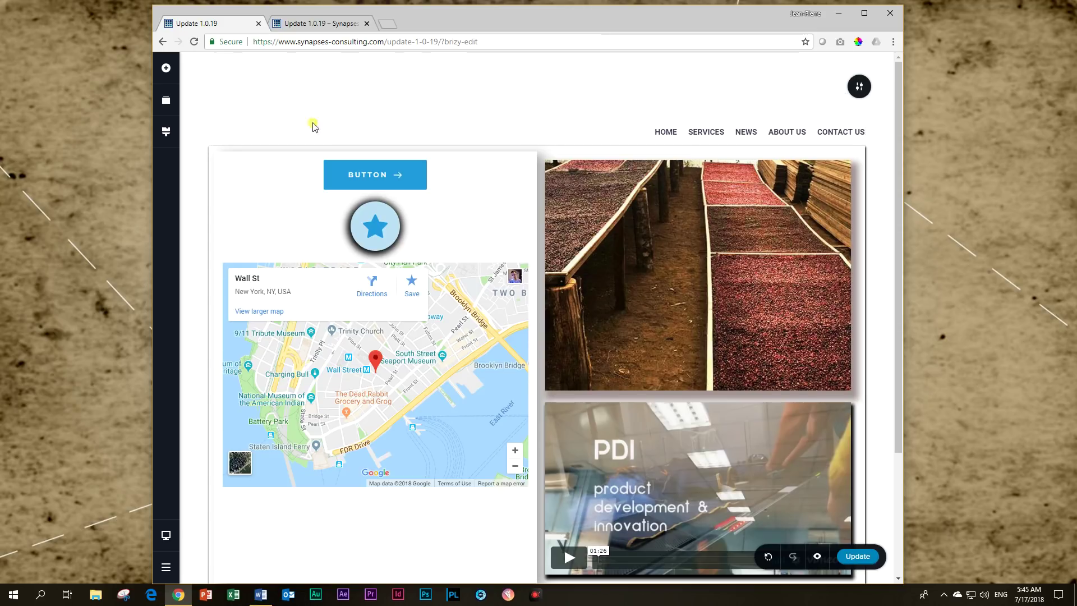
left_click(861, 13)
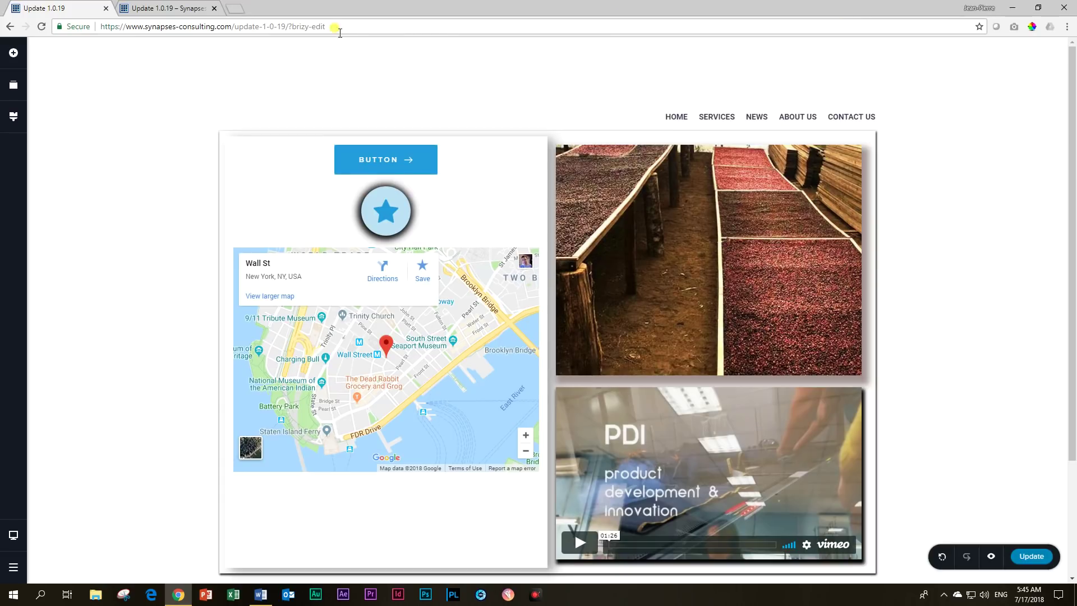
- Review the available page elements and leave the Brizy editor for the WordPress page settings
left_click(15, 60)
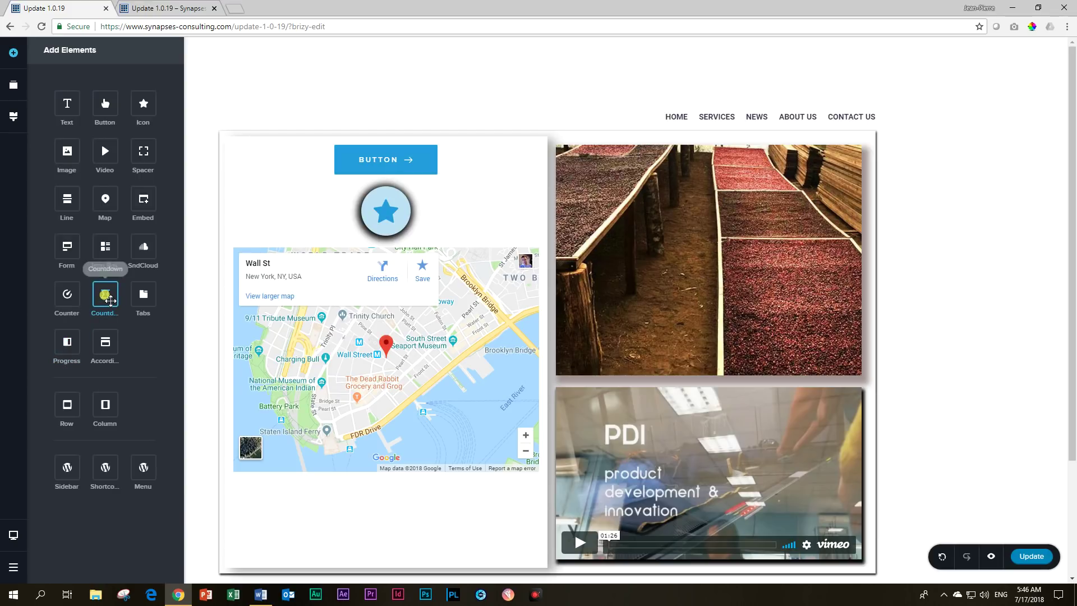
left_click(13, 567)
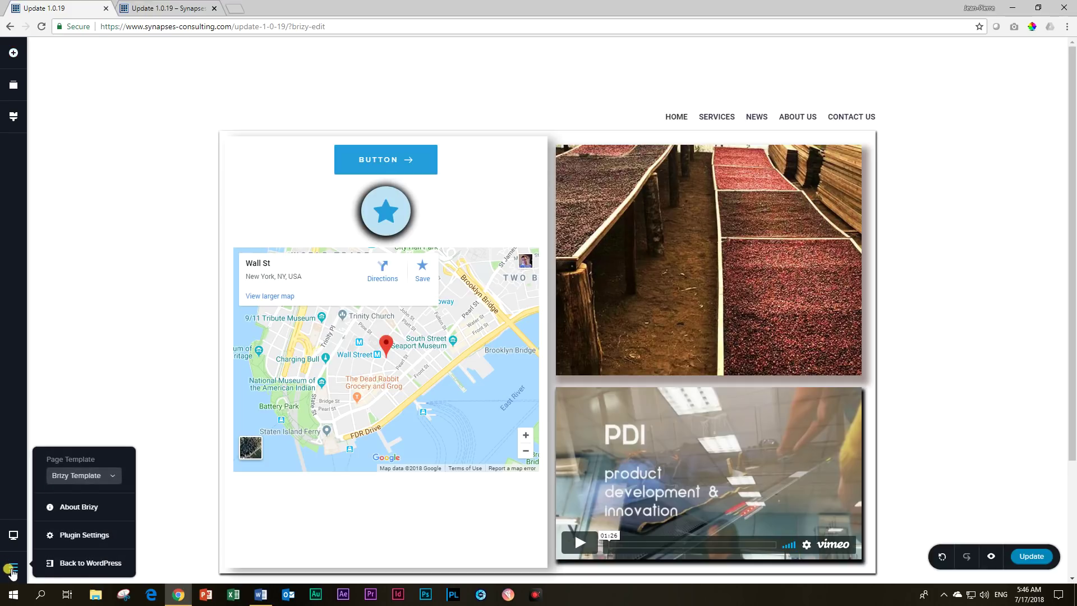
left_click(89, 564)
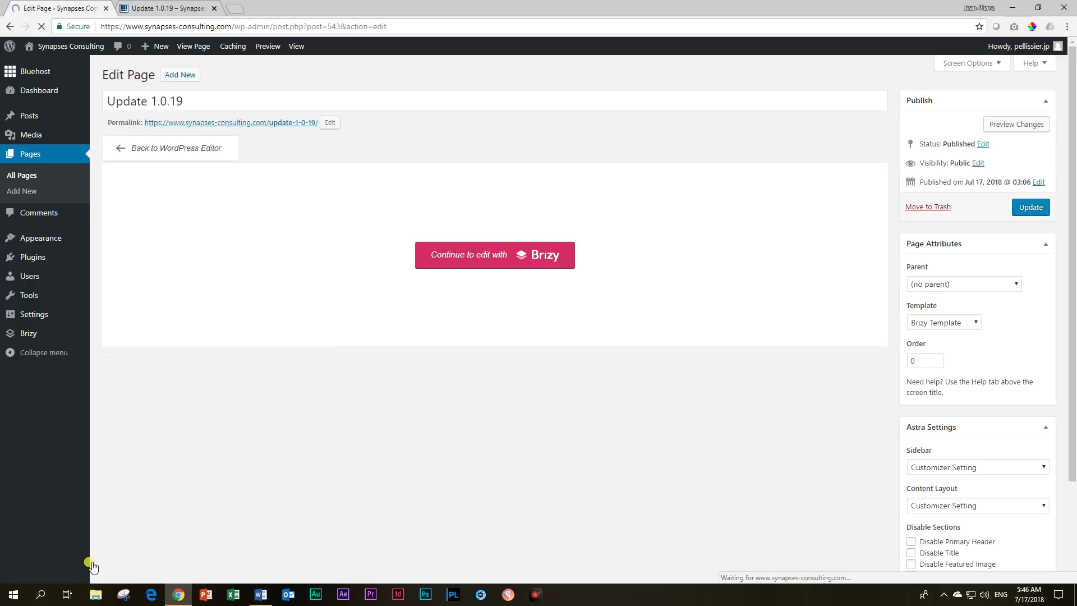
- Publish a new post titled "Test" and update it with the body text "One two three"
mouse_move(33, 115)
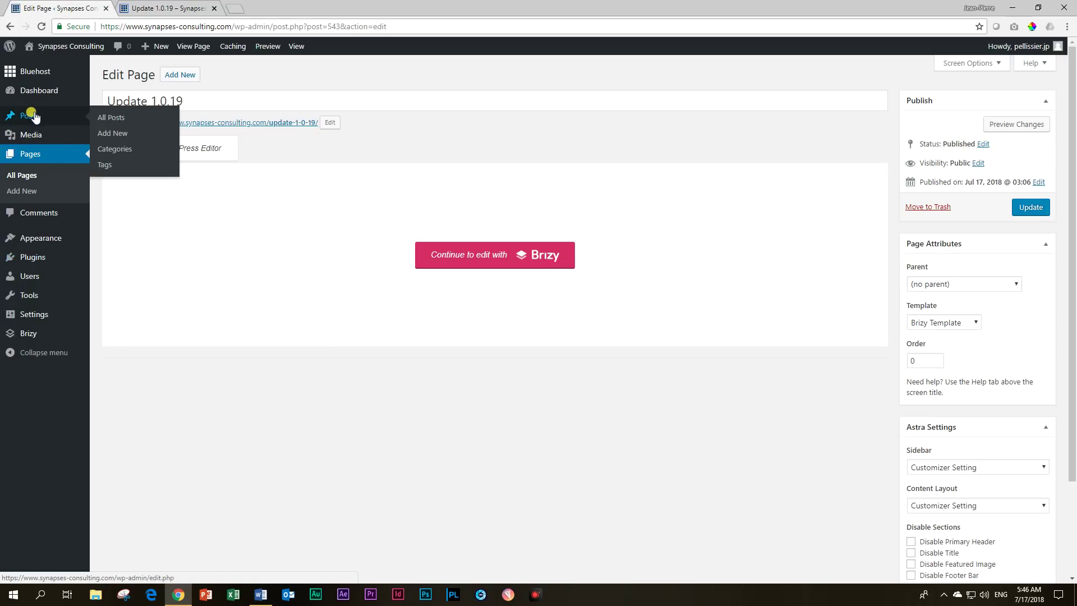
left_click(107, 119)
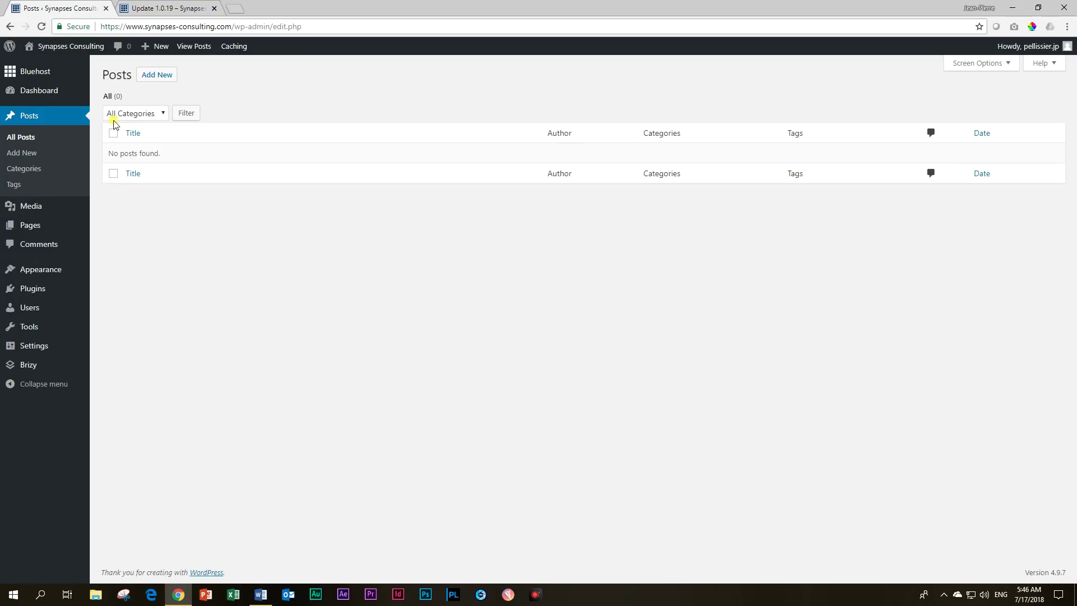
left_click(155, 79)
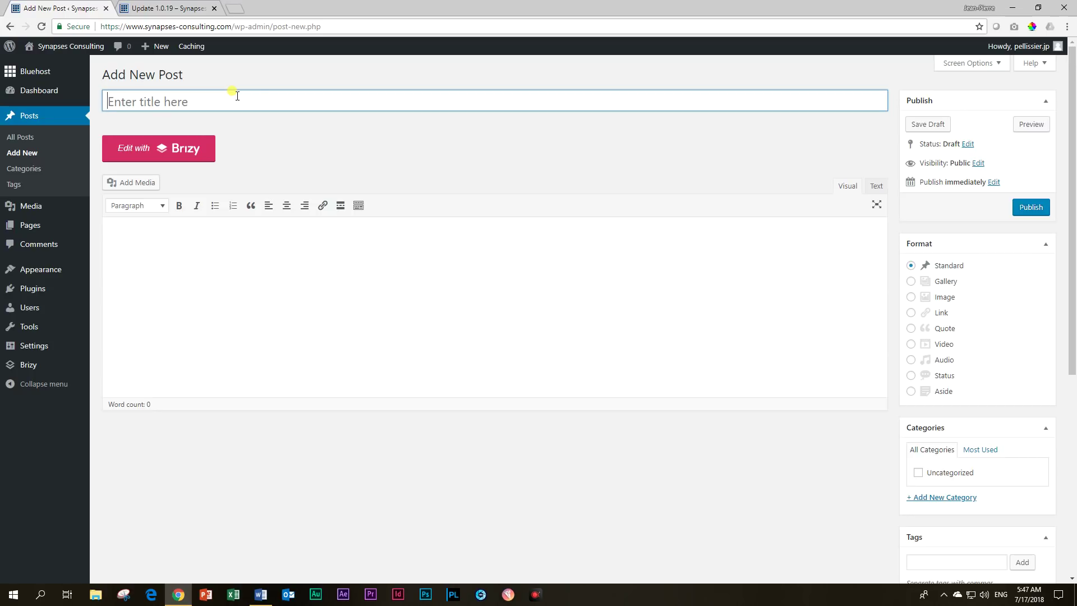
type("Test")
left_click(1031, 207)
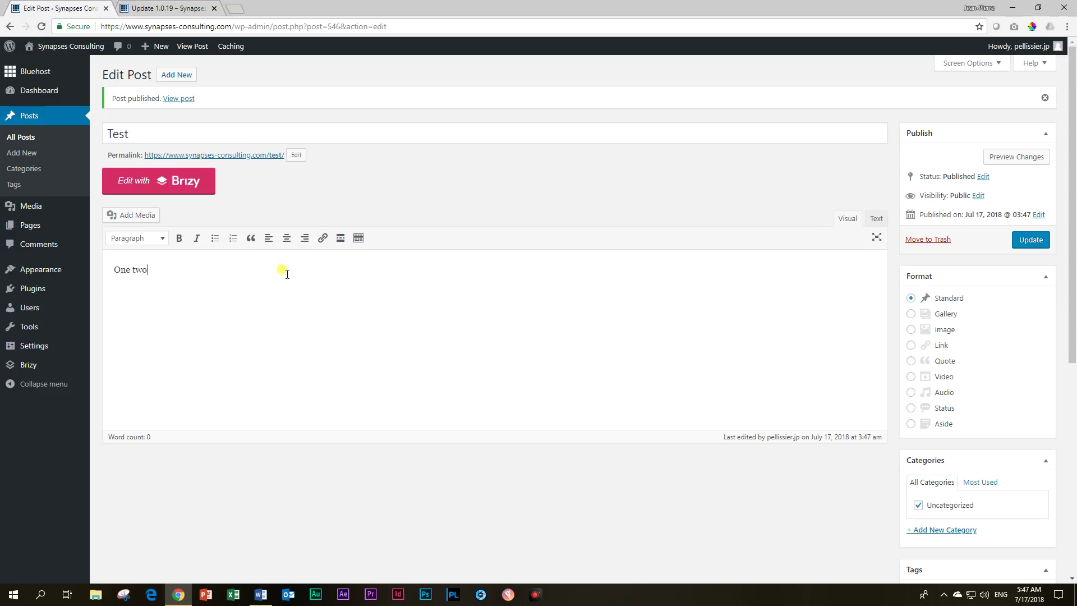
left_click(1032, 241)
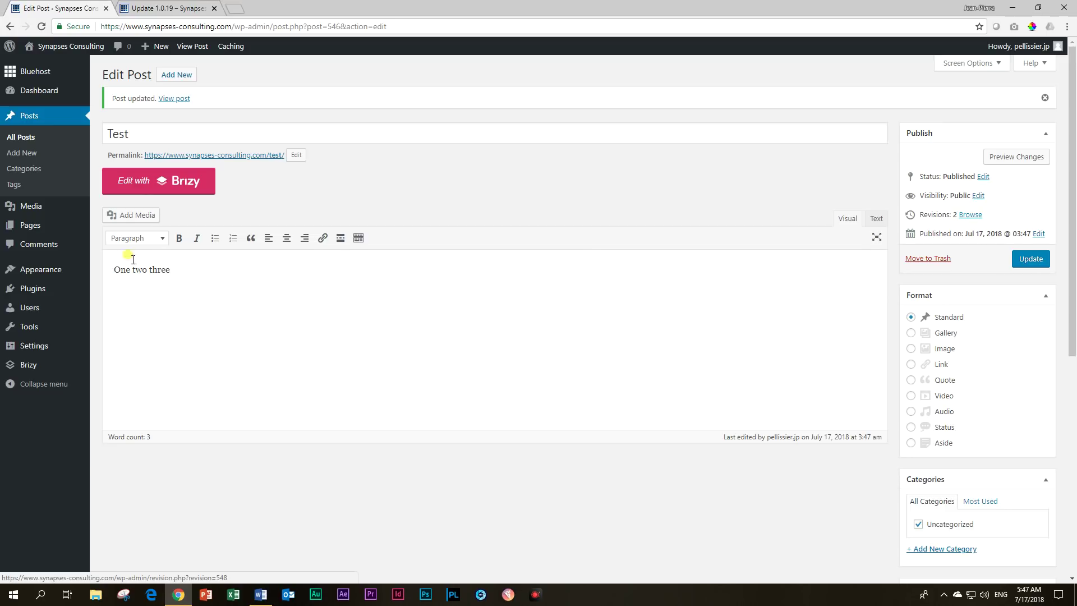
- Add three lines reading "Five Six Seven" below the post's first line and update the post
left_click(242, 275)
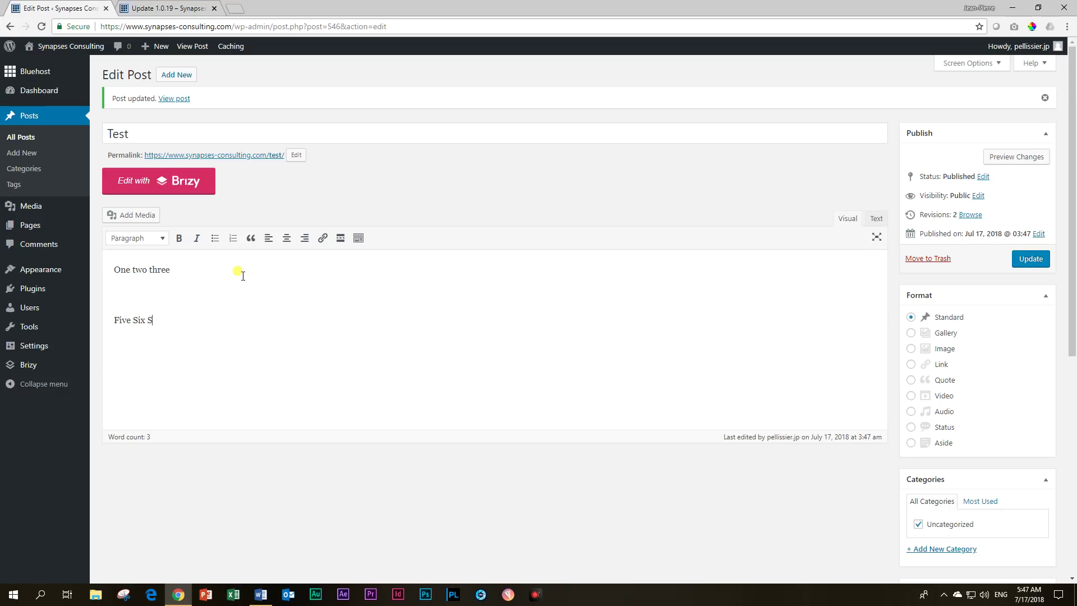
triple_click(140, 321)
key("ctrl+c")
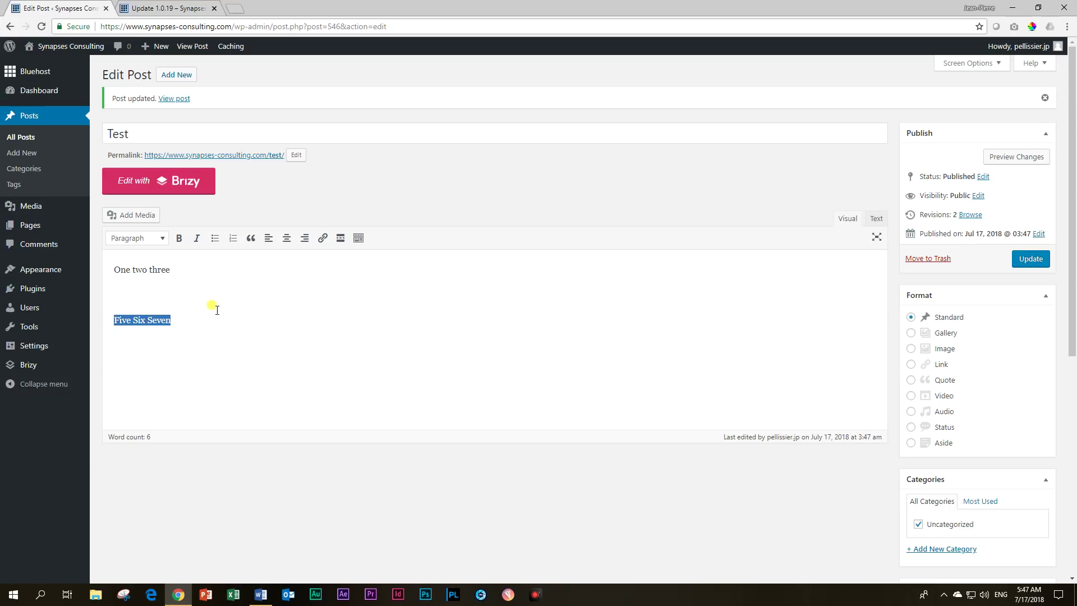
left_click(190, 325)
key("ctrl+v")
key("Return")
key("ctrl+v")
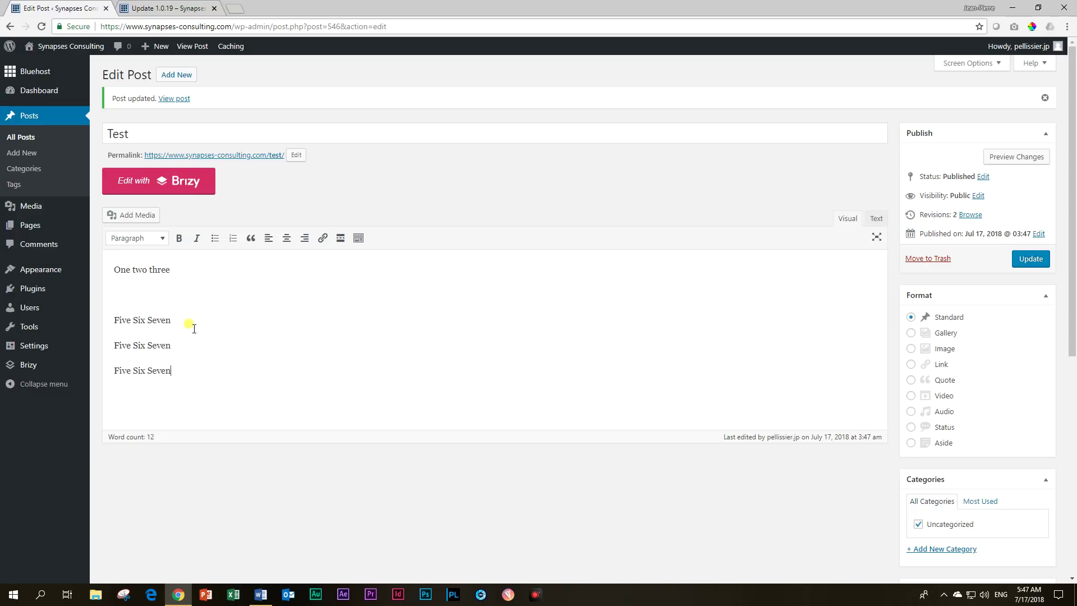
left_click(1032, 260)
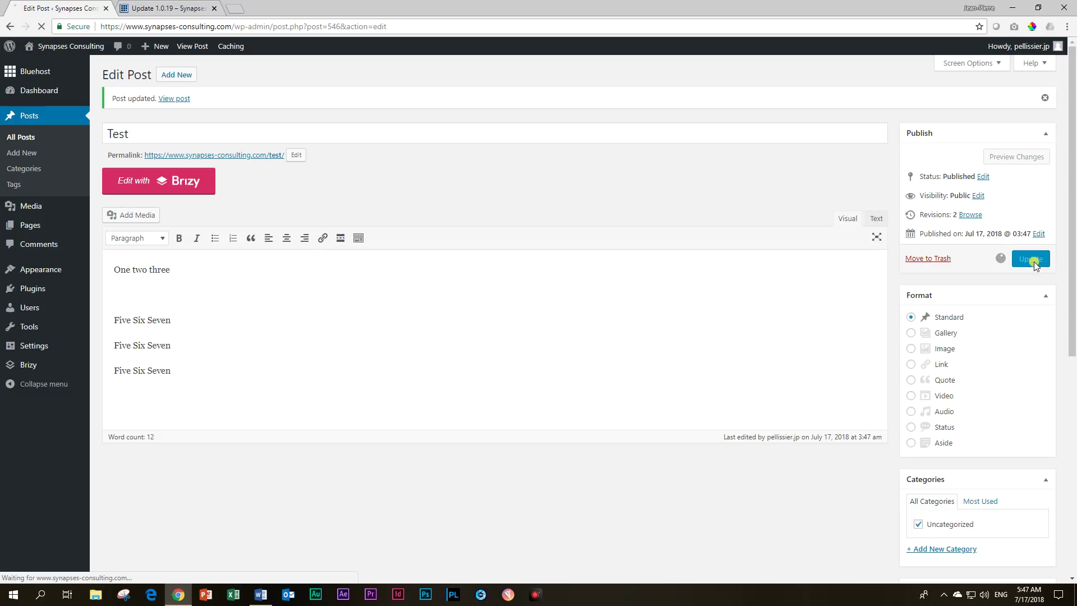
- Browse the Test post's revisions and compare the previous revision with the current one
left_click(970, 216)
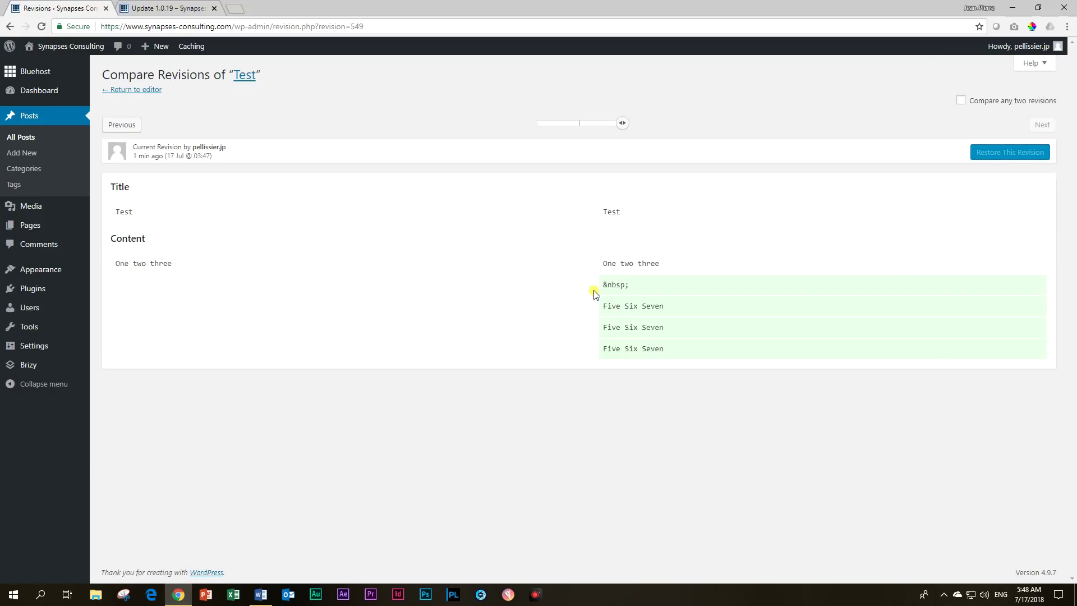
mouse_move(611, 130)
left_mouse_down()
mouse_move(533, 130)
mouse_move(627, 127)
left_mouse_up()
left_click_drag(622, 127, 581, 125)
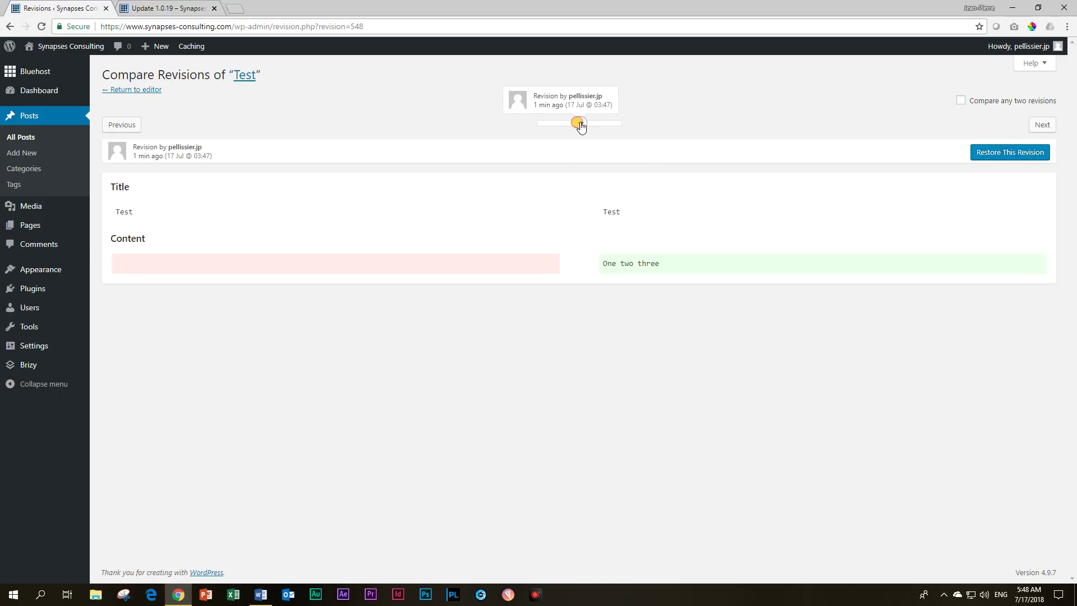
left_click_drag(579, 125, 634, 124)
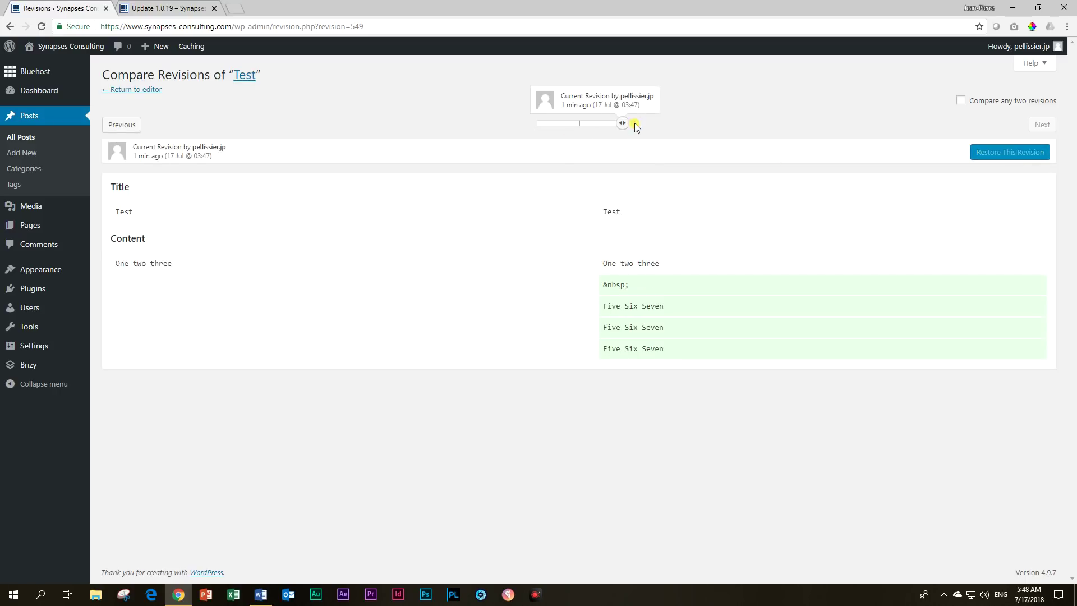
- Reopen the Test post from the list of all posts and start editing it with Brizy
left_click(26, 143)
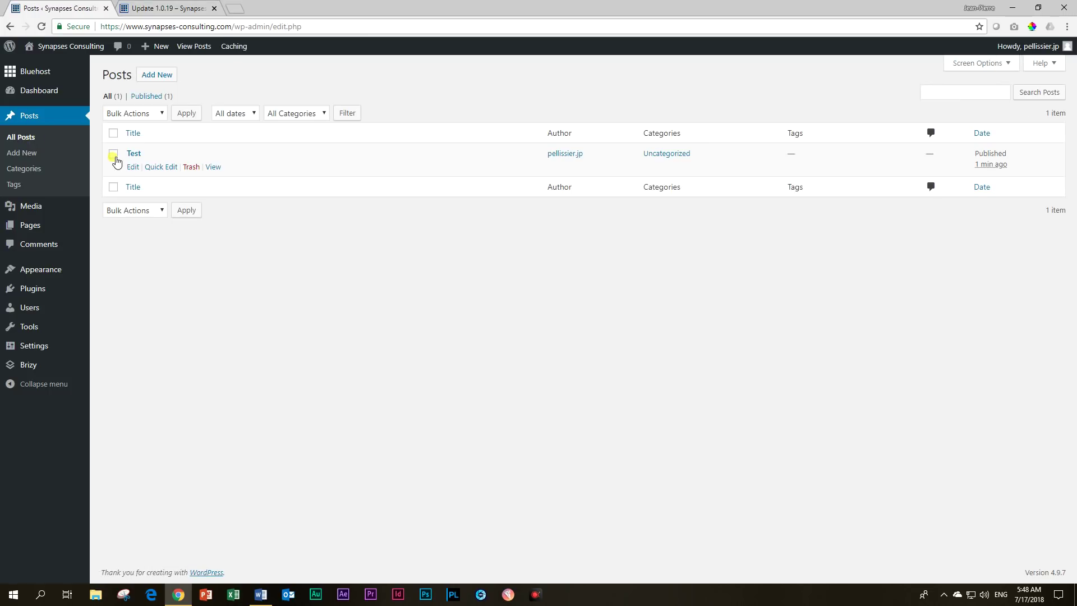
left_click(134, 154)
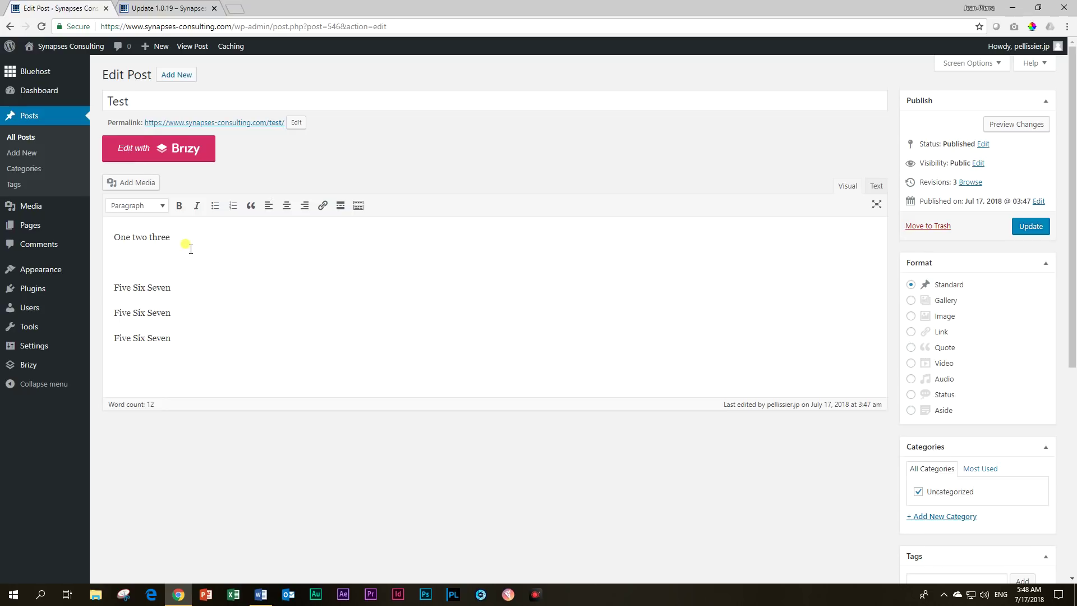
left_click(134, 153)
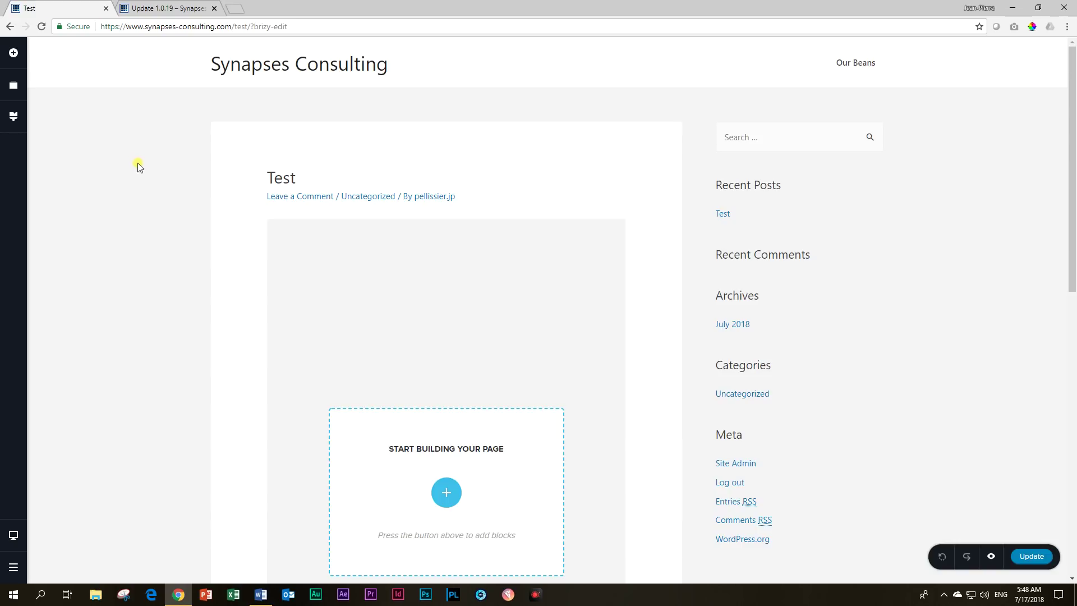
- Add the light block containing "2 Years in the Making" and "It's Easy Brizy" to the Test post
left_click(439, 508)
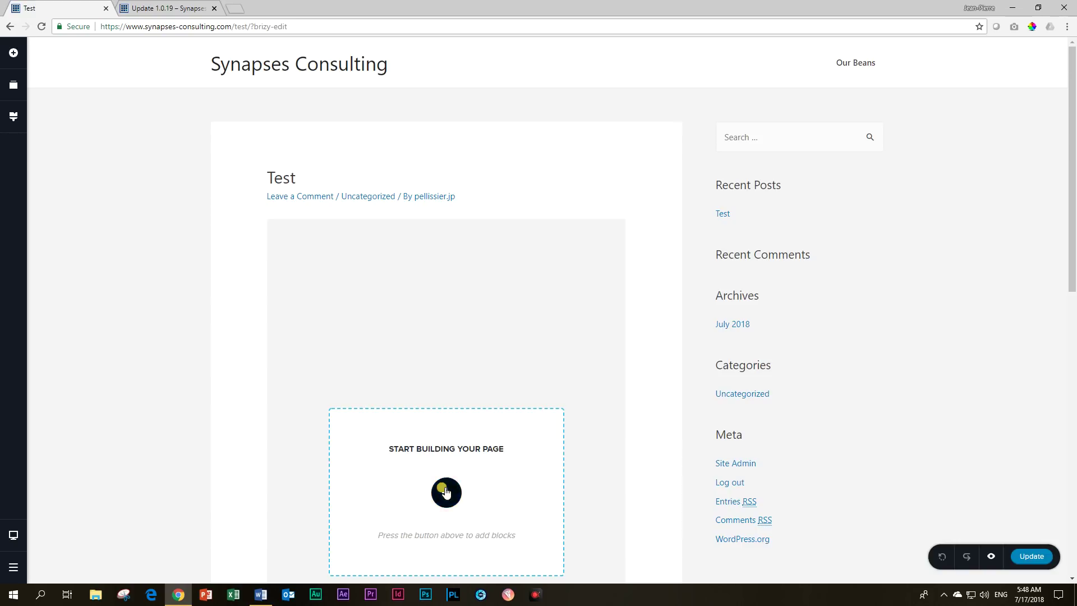
scroll(729, 381, "down", 10)
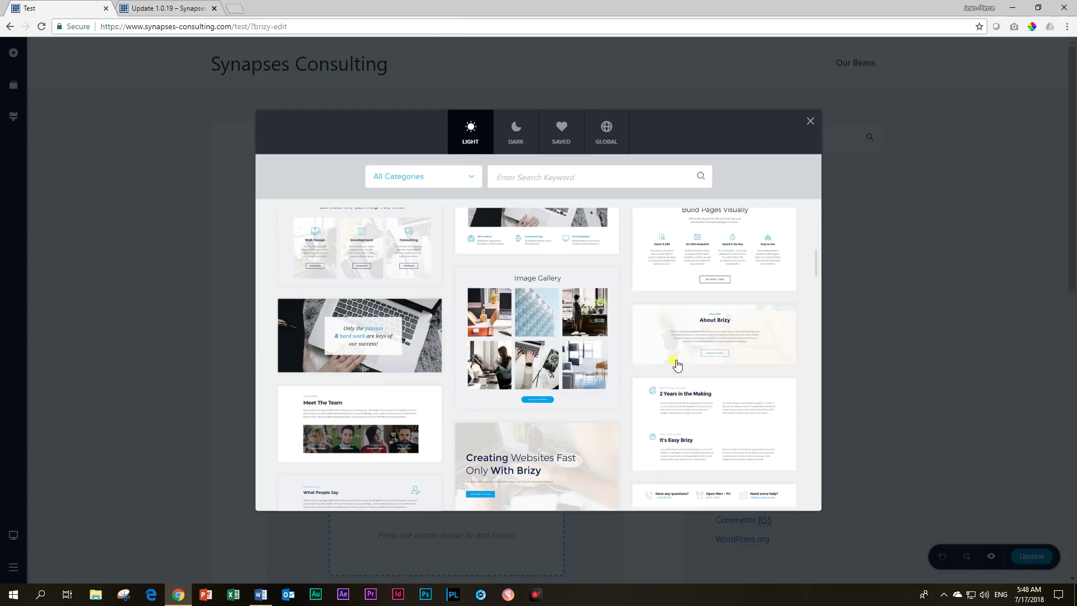
left_click(692, 397)
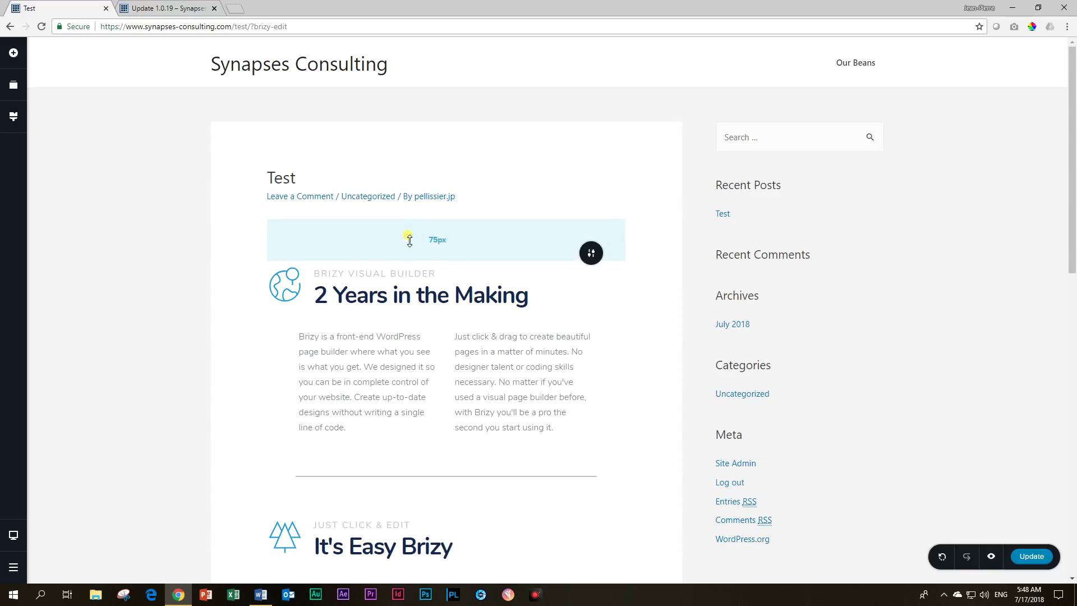
- Return the Test post to the WordPress editor to check its content there, and reopen it in Brizy
left_click(13, 568)
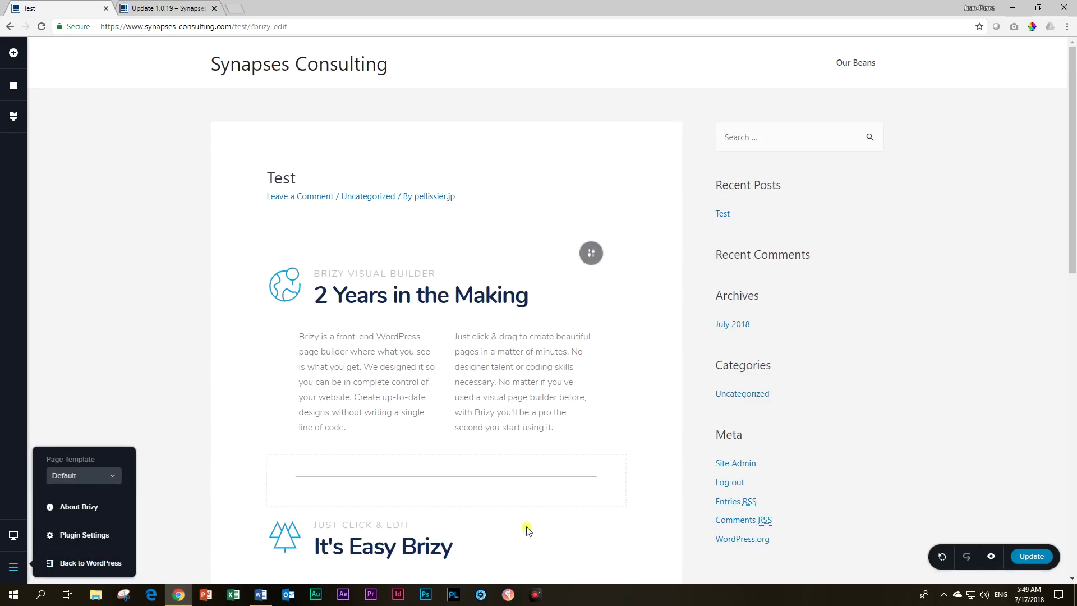
left_click(67, 565)
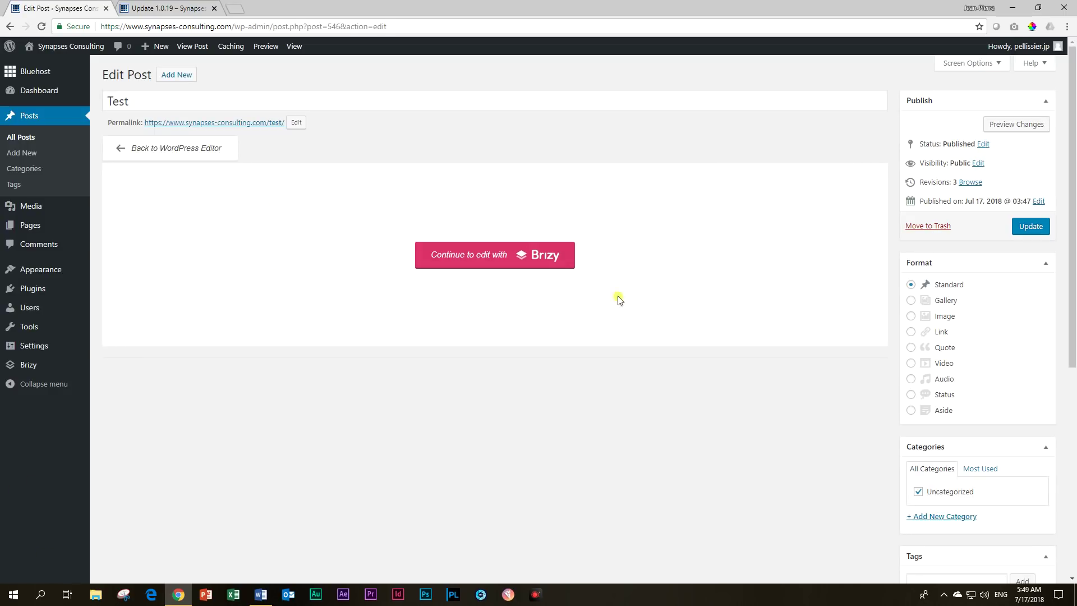
left_click(160, 150)
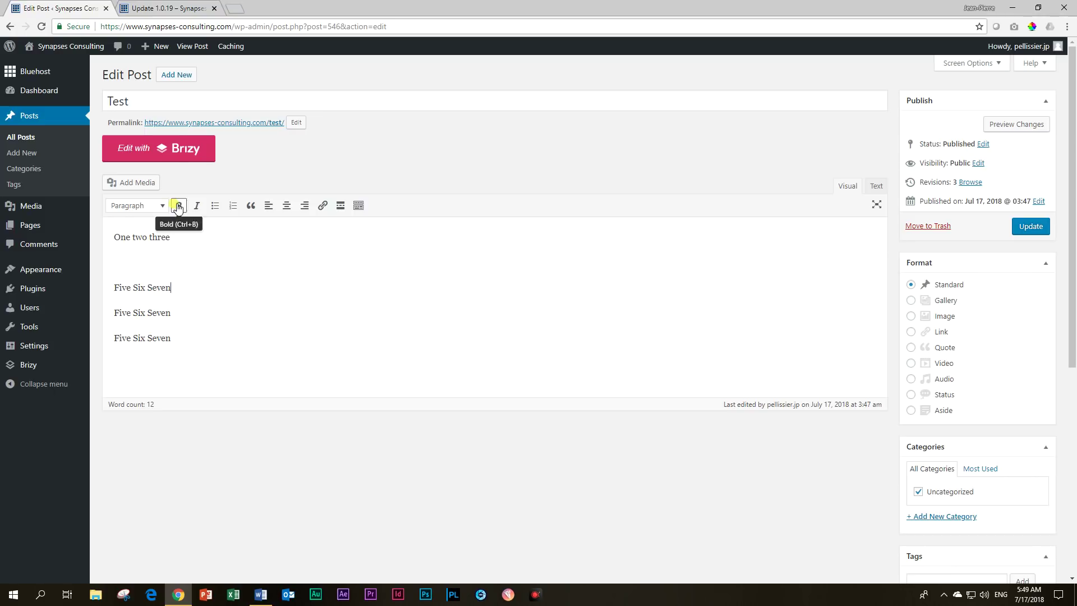
left_click(169, 160)
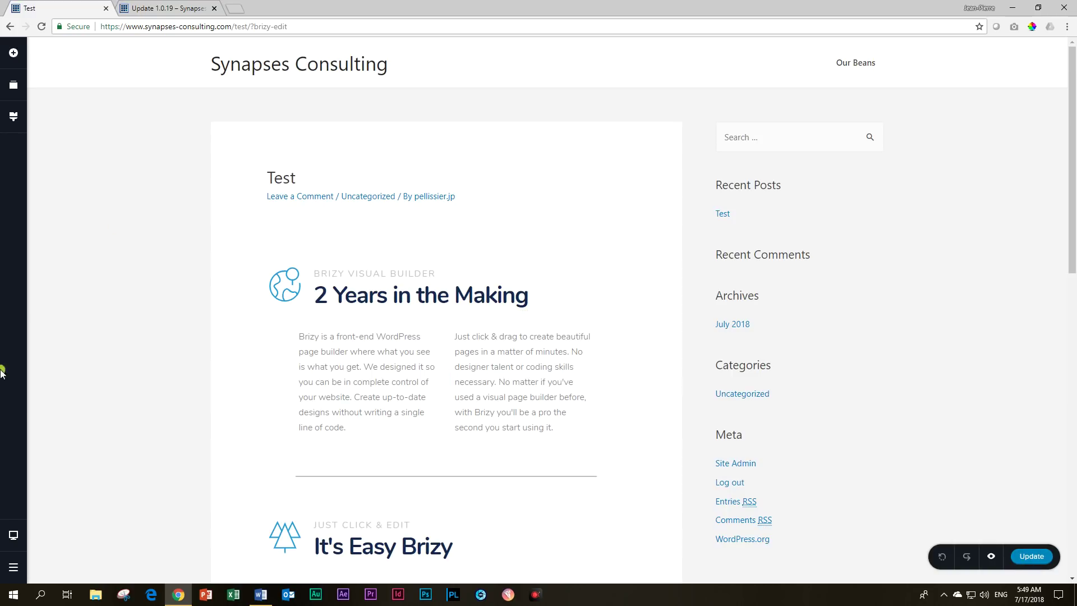
- Switch the Test post back to the WordPress editor and review the Brizy block's content through to its end
left_click(14, 567)
left_click(63, 563)
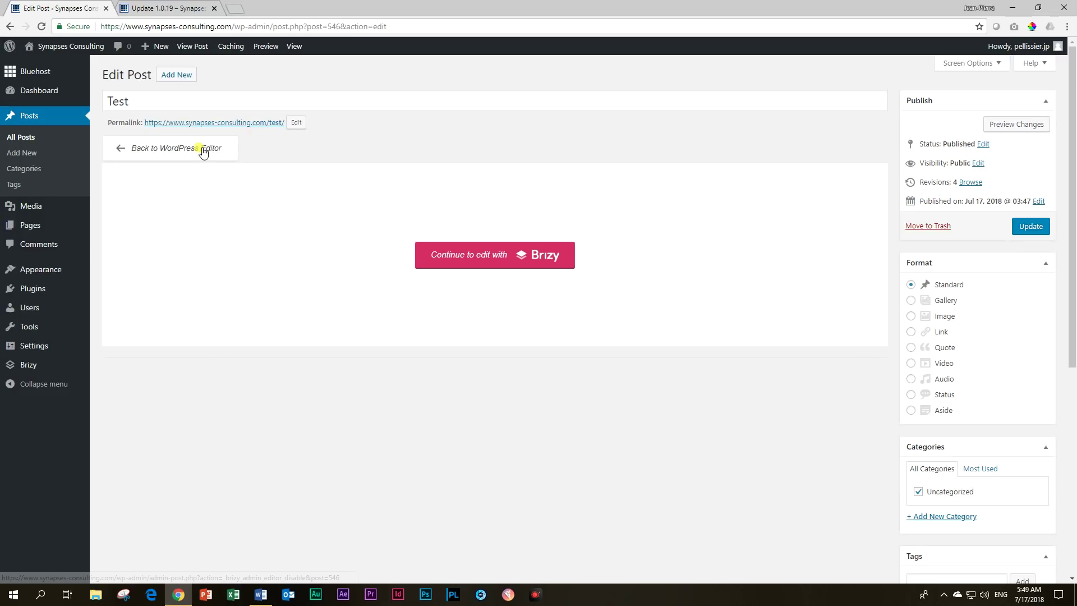
left_click(202, 154)
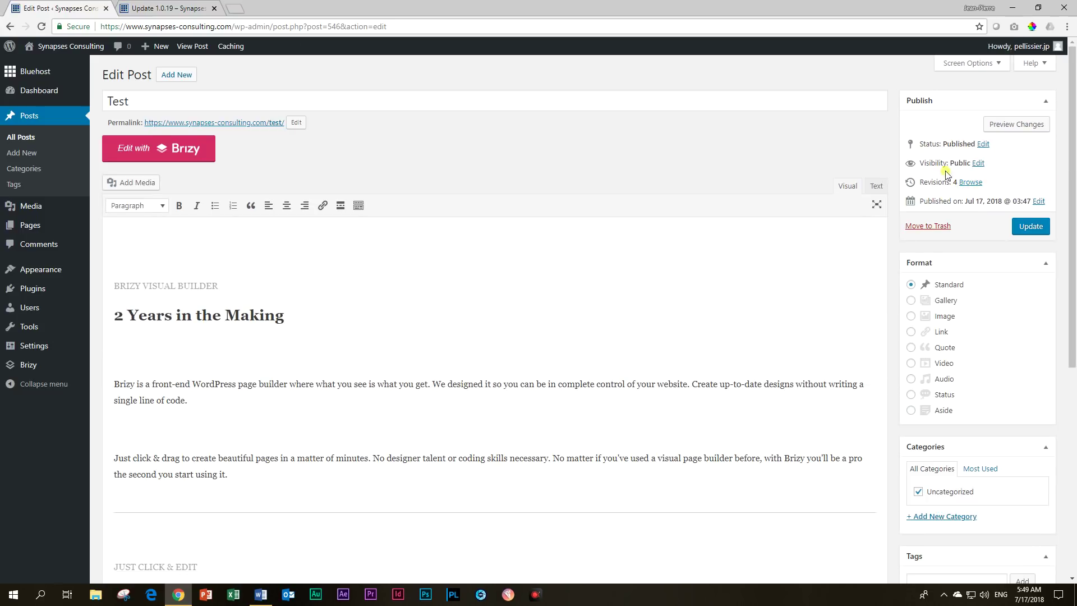
scroll(600, 319, "down", 5)
scroll(601, 317, "down", 1)
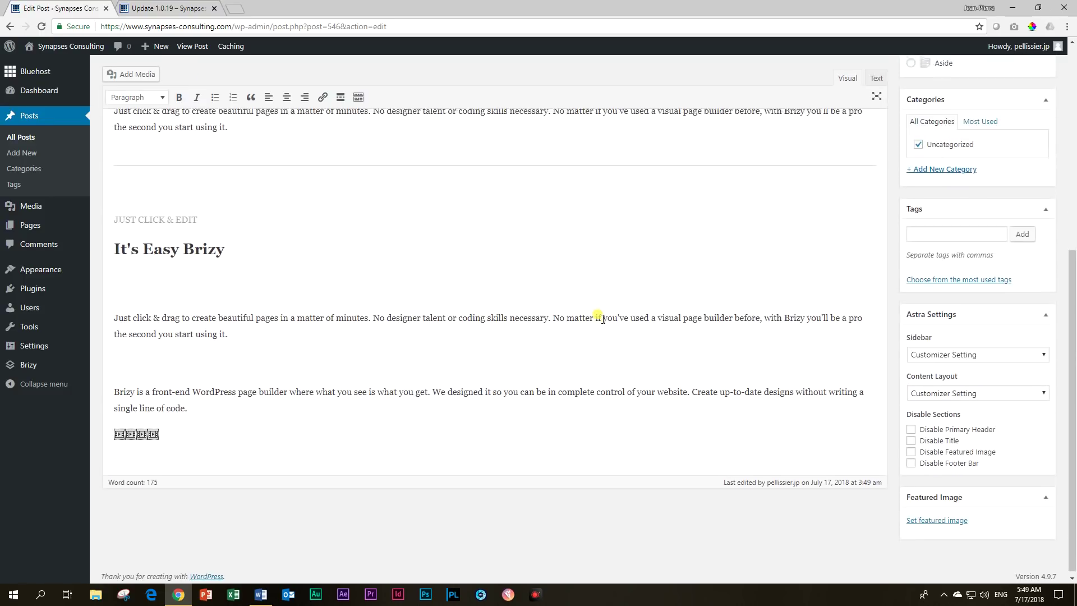
scroll(601, 317, "up", 6)
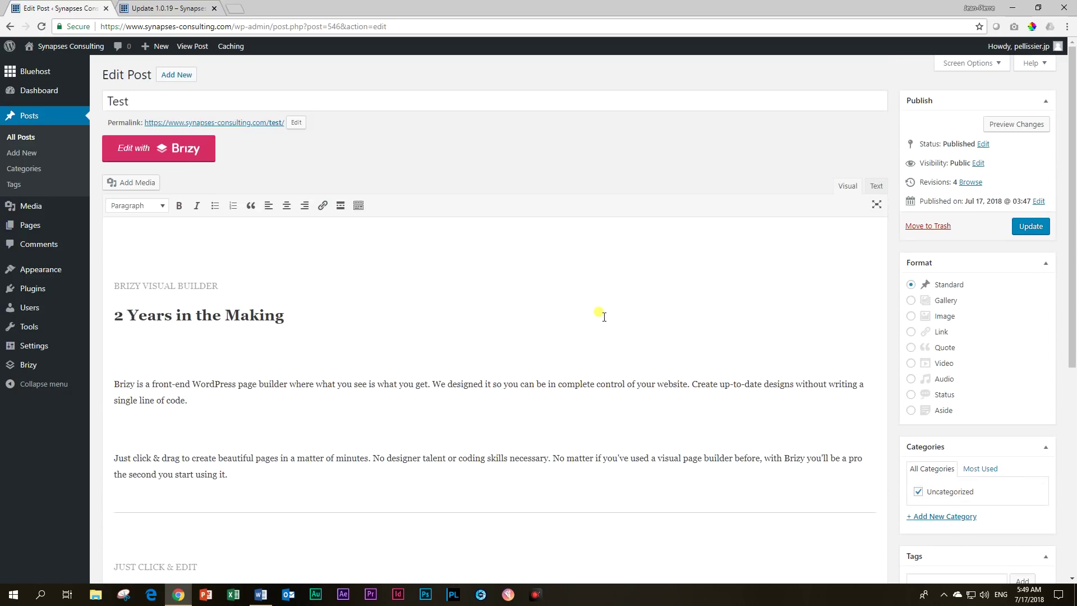
- Compare the Test post's revisions and restore the one immediately before the current revision
left_click(971, 183)
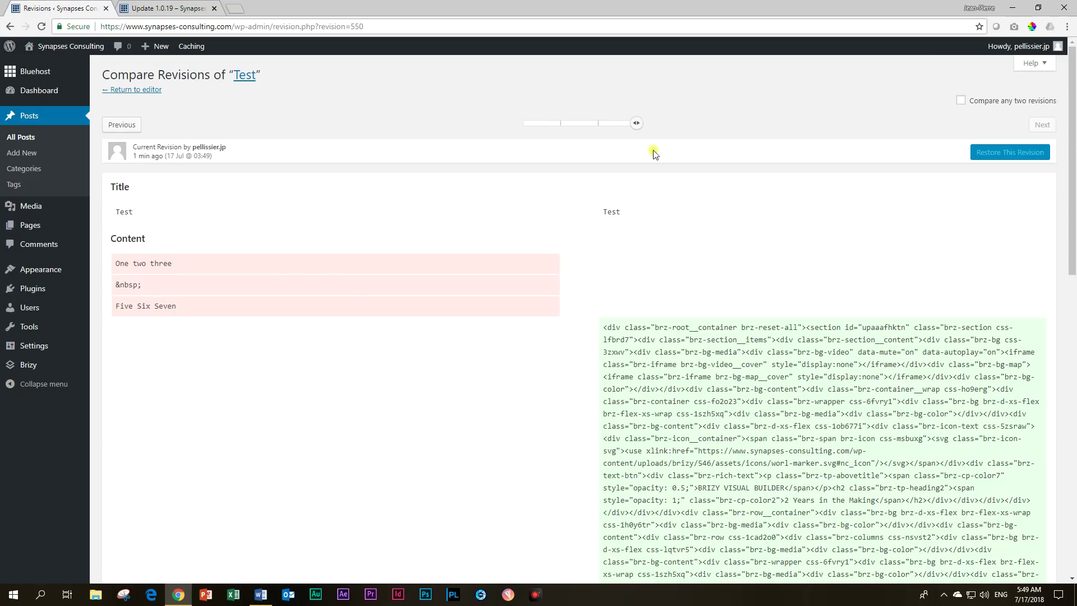
mouse_move(638, 124)
scroll(846, 426, "down", 10)
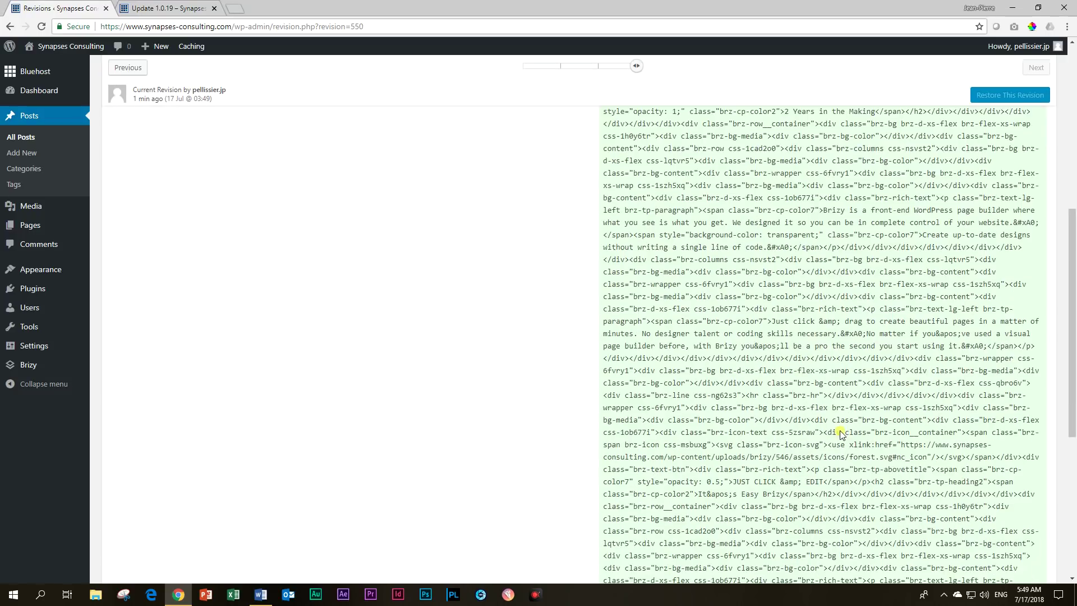
scroll(846, 375, "up", 10)
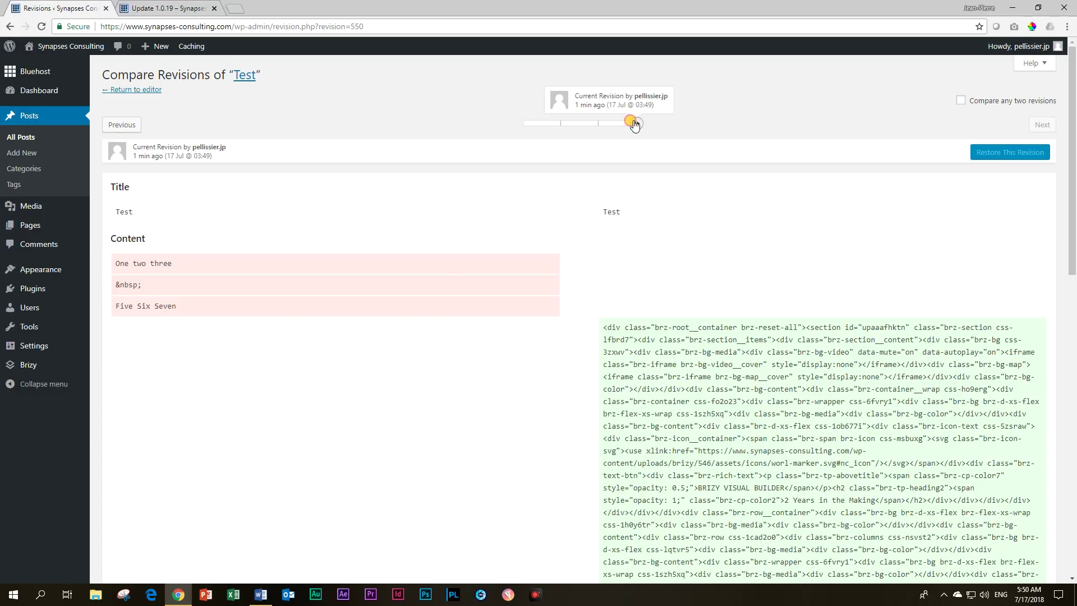
left_click_drag(635, 122, 598, 122)
left_click(987, 154)
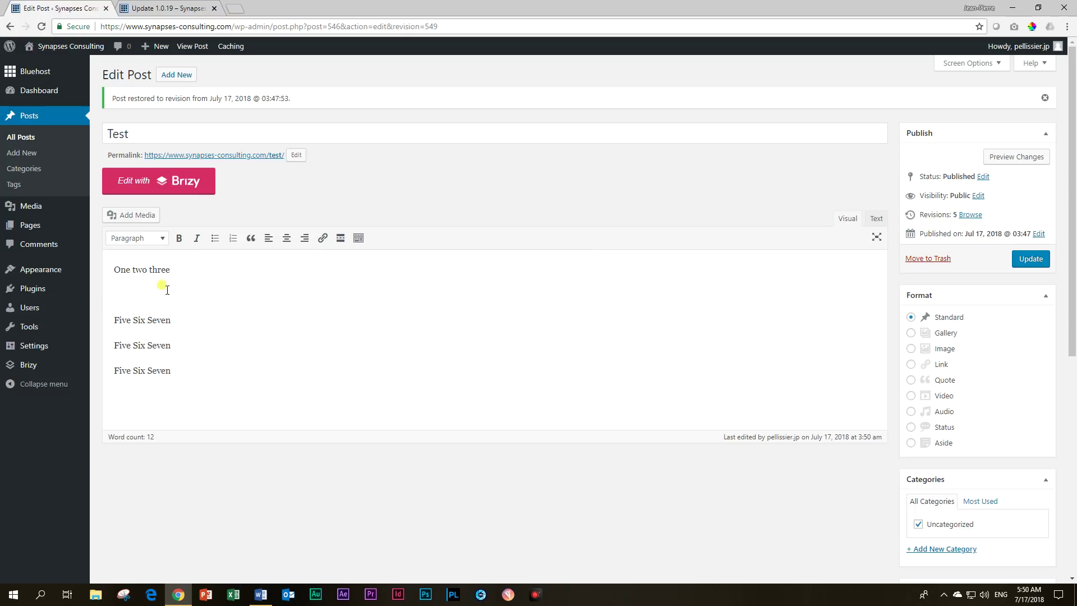
- Open the Update 1.0.19 page in the WordPress editor and inspect its content in the text view
mouse_move(36, 223)
left_click(114, 225)
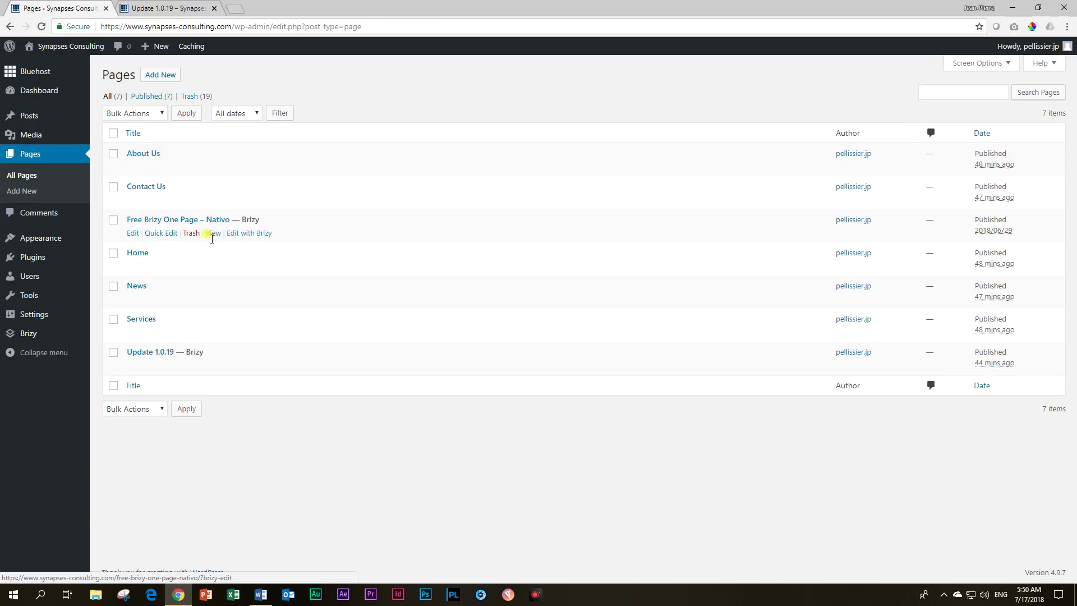
left_click(157, 351)
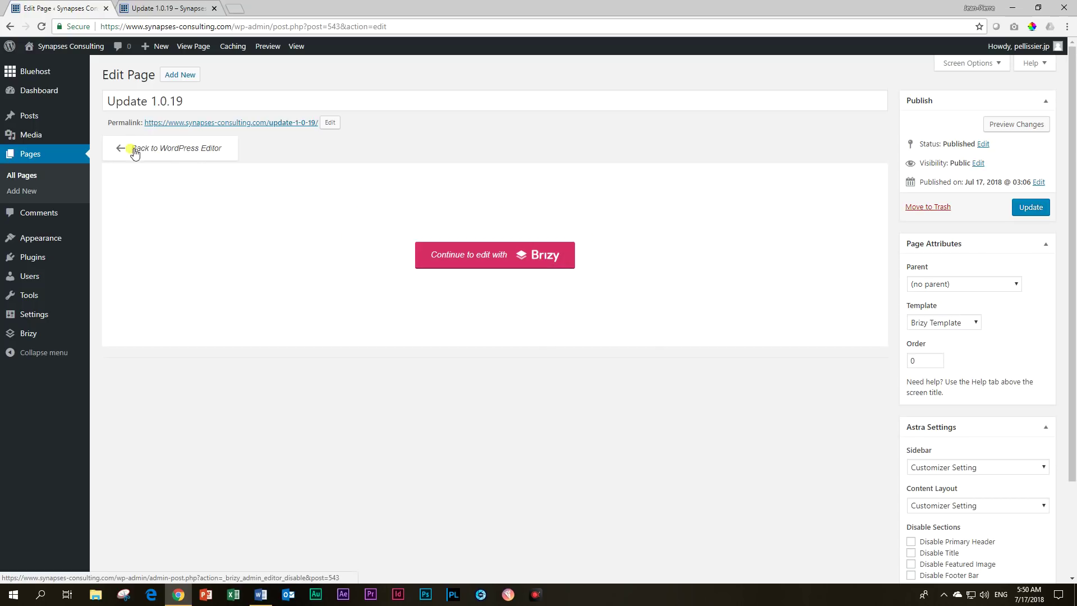
left_click(171, 155)
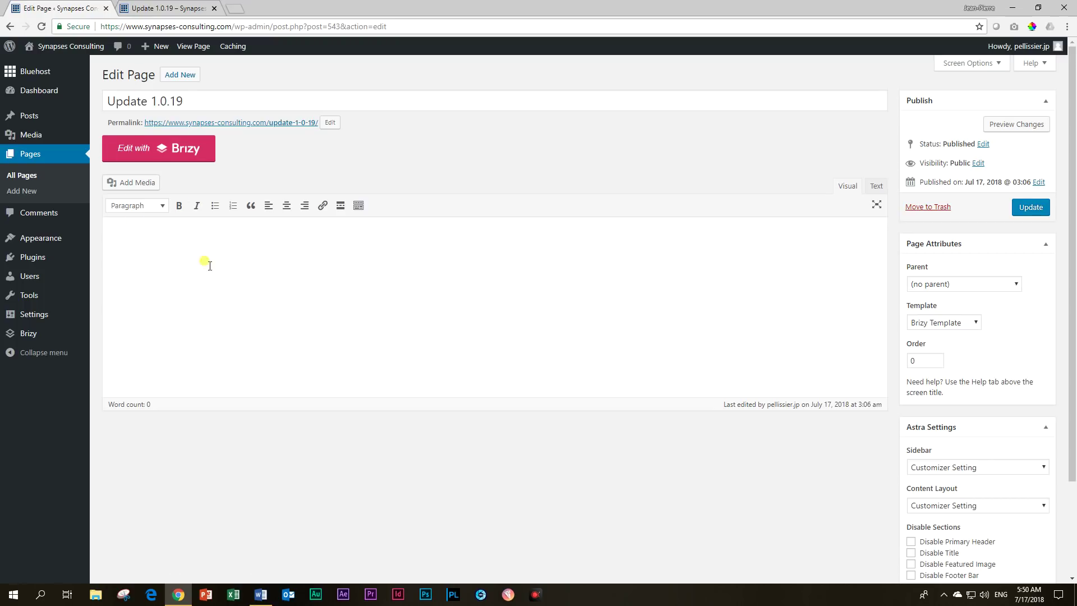
left_click(873, 187)
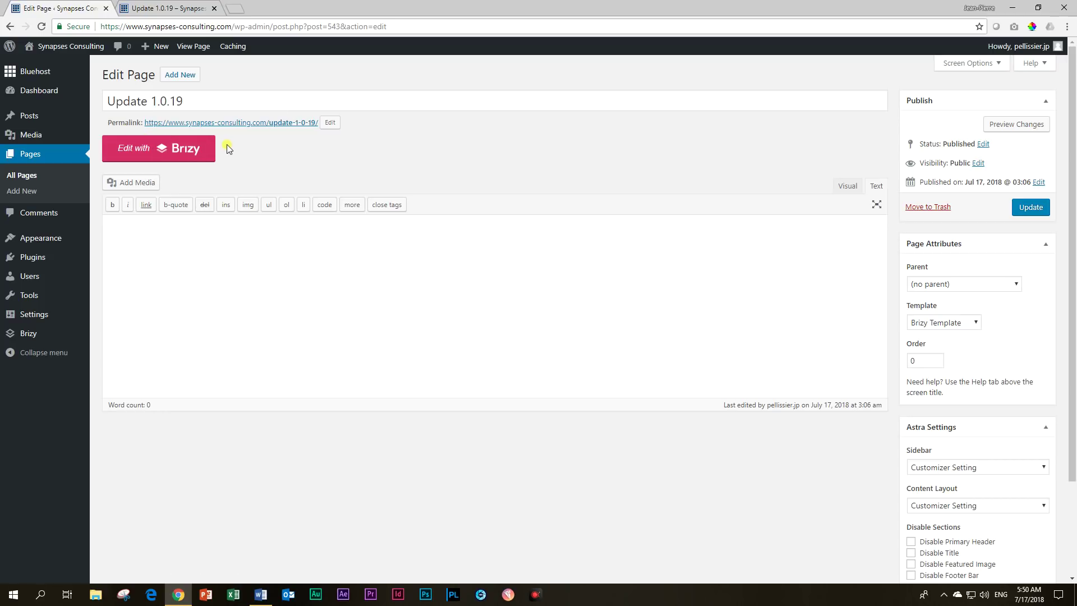
- Reopen the Update 1.0.19 page in Brizy and add a Countdown element between the menu and the two-column row
left_click(174, 149)
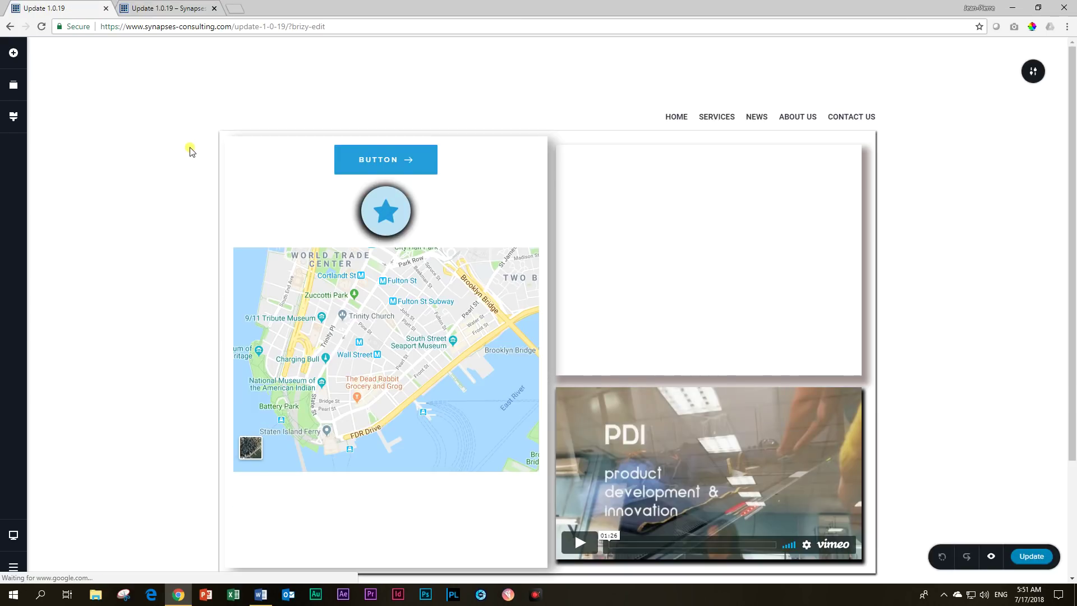
scroll(187, 149, "down", 3)
left_click(19, 55)
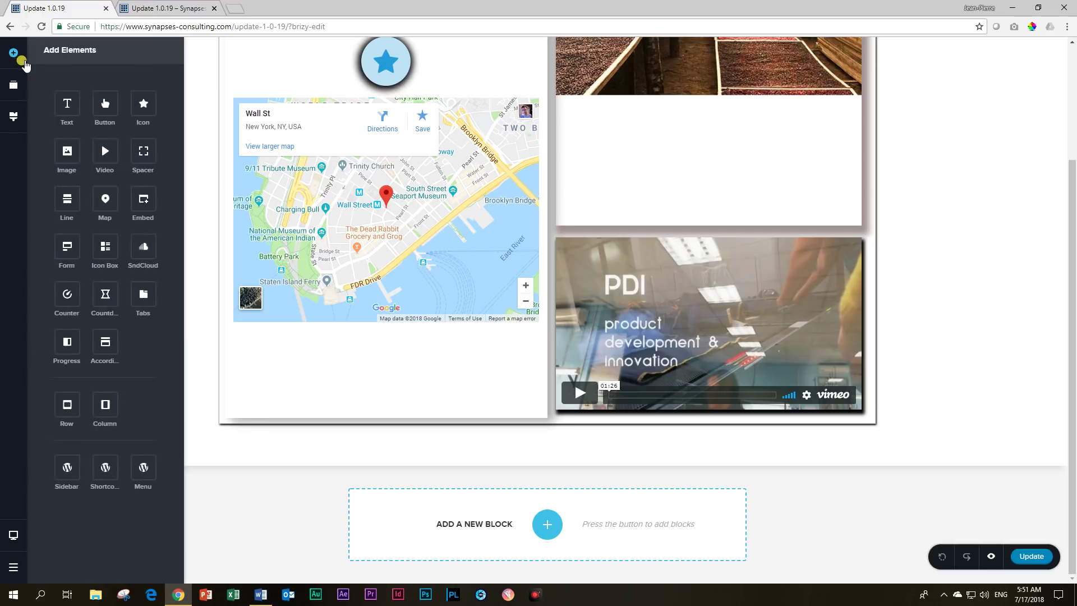
left_click_drag(105, 293, 450, 426)
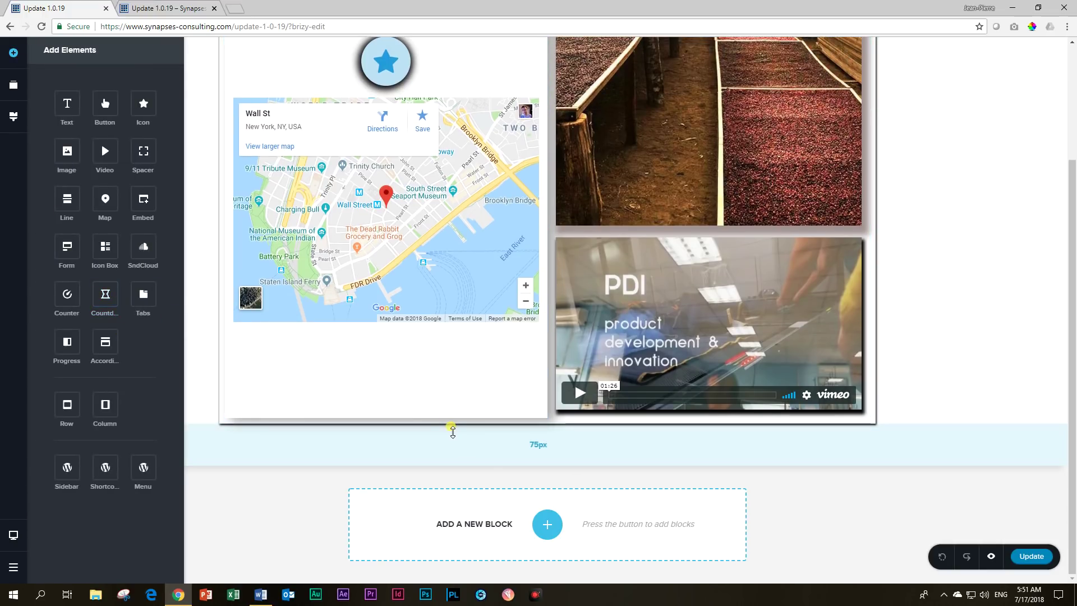
left_click_drag(103, 289, 429, 429)
scroll(724, 252, "up", 3)
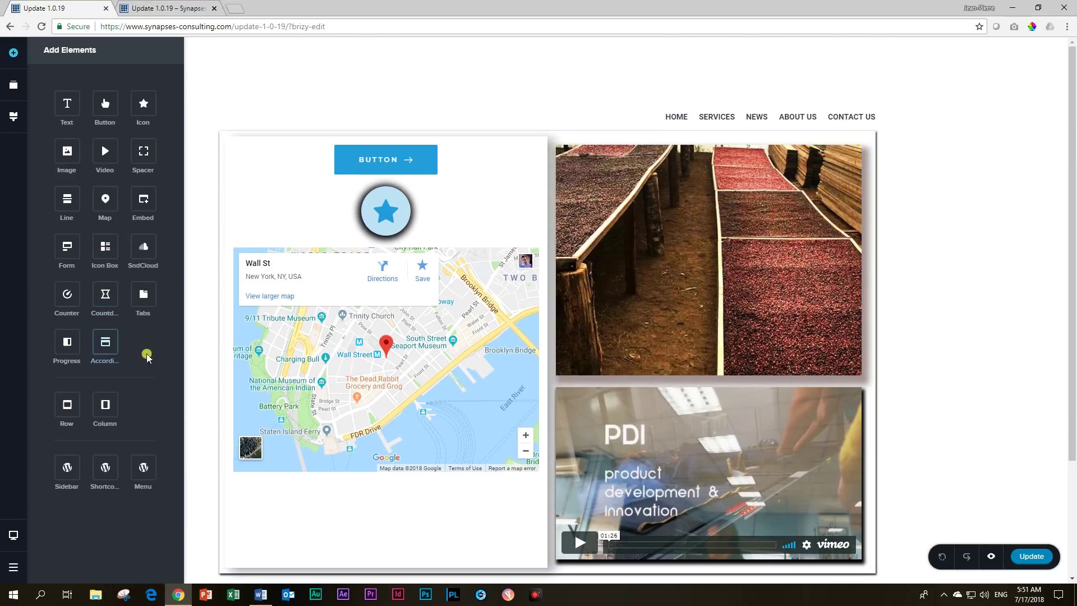
left_click_drag(105, 293, 420, 131)
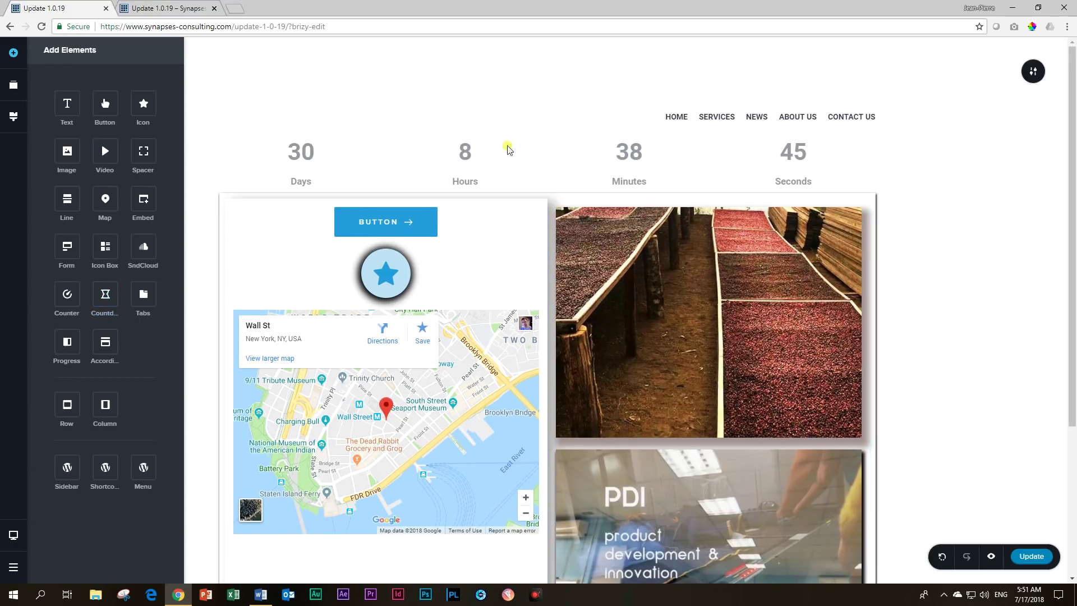
- Narrow the countdown equally on both sides, preview the page, and return to the editor
left_click(234, 169)
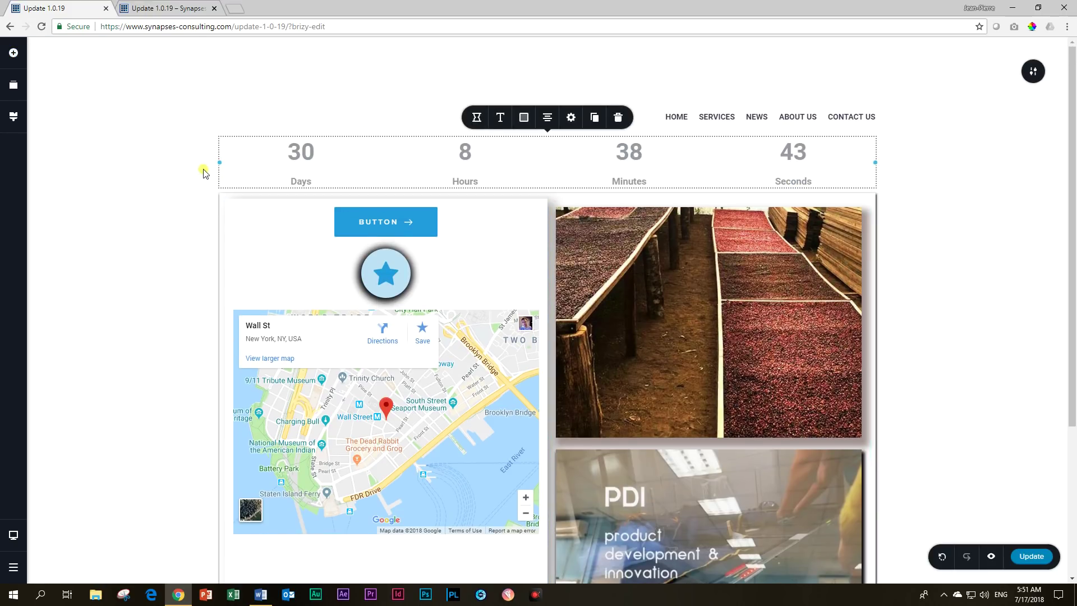
left_click_drag(218, 162, 353, 162)
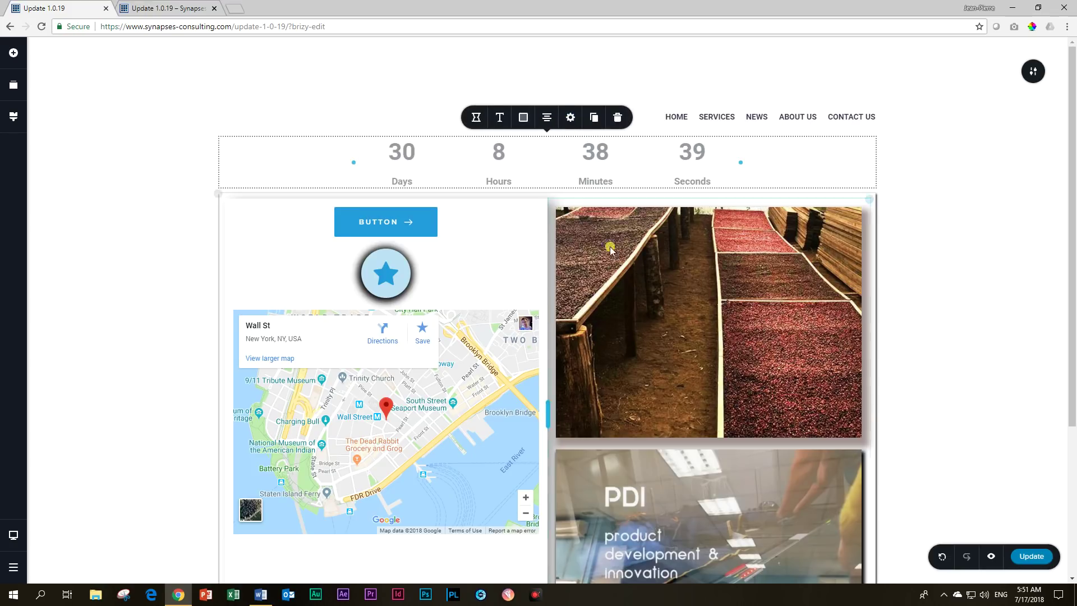
left_click(990, 556)
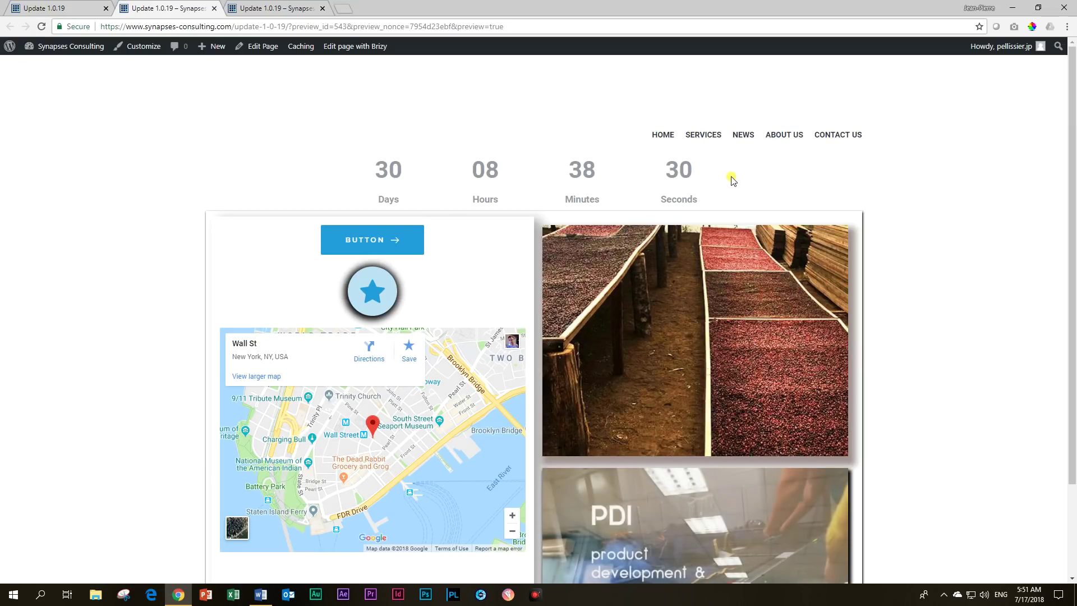
left_click(73, 5)
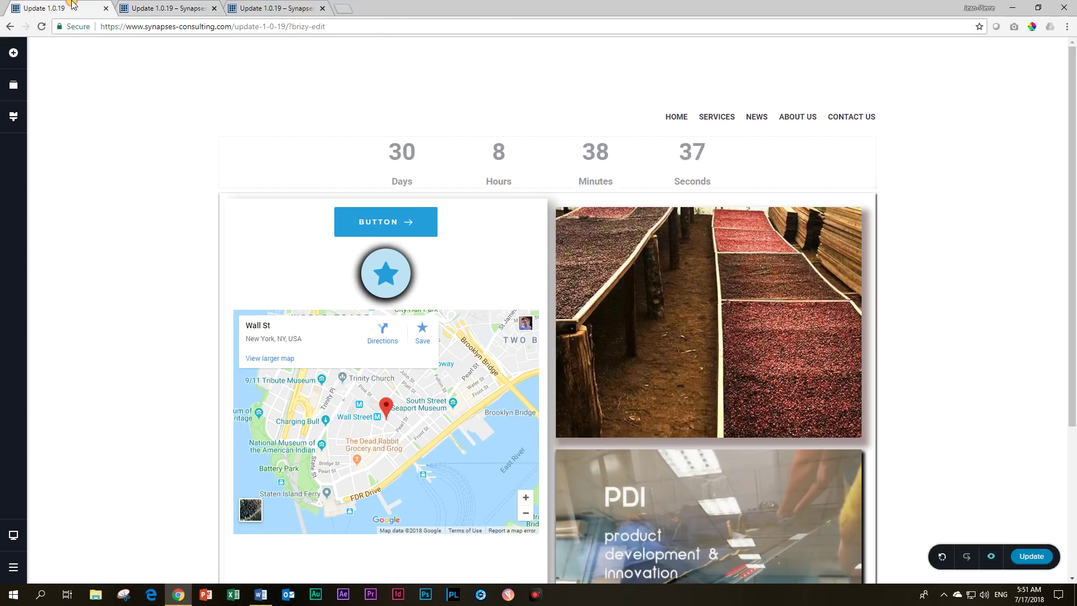
- Leave the page editor for WordPress and open the Role Manager in the Brizy settings
left_click(14, 567)
left_click(59, 564)
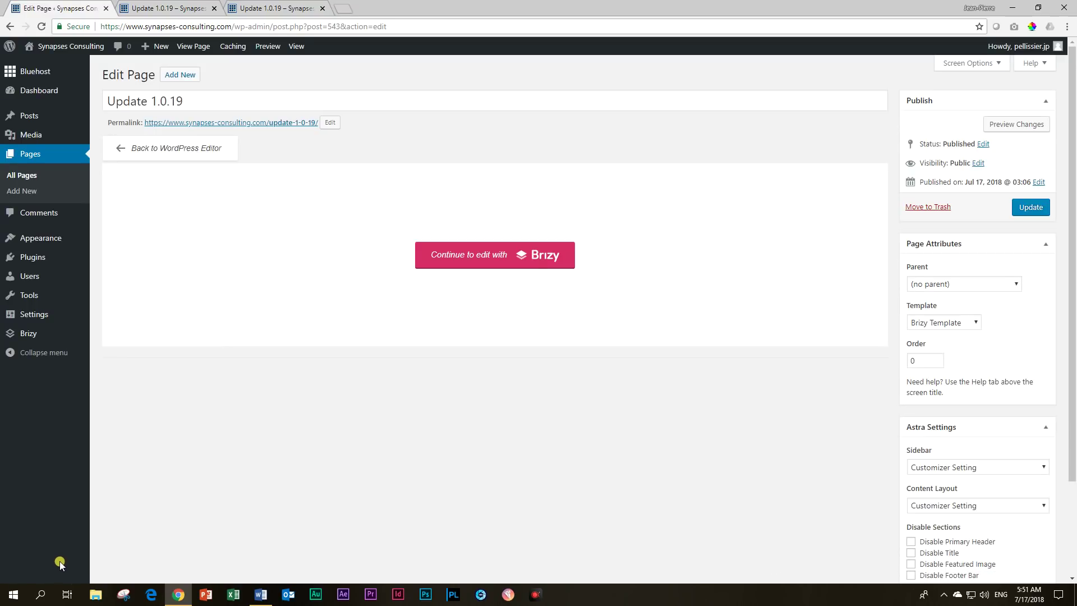
left_click(27, 339)
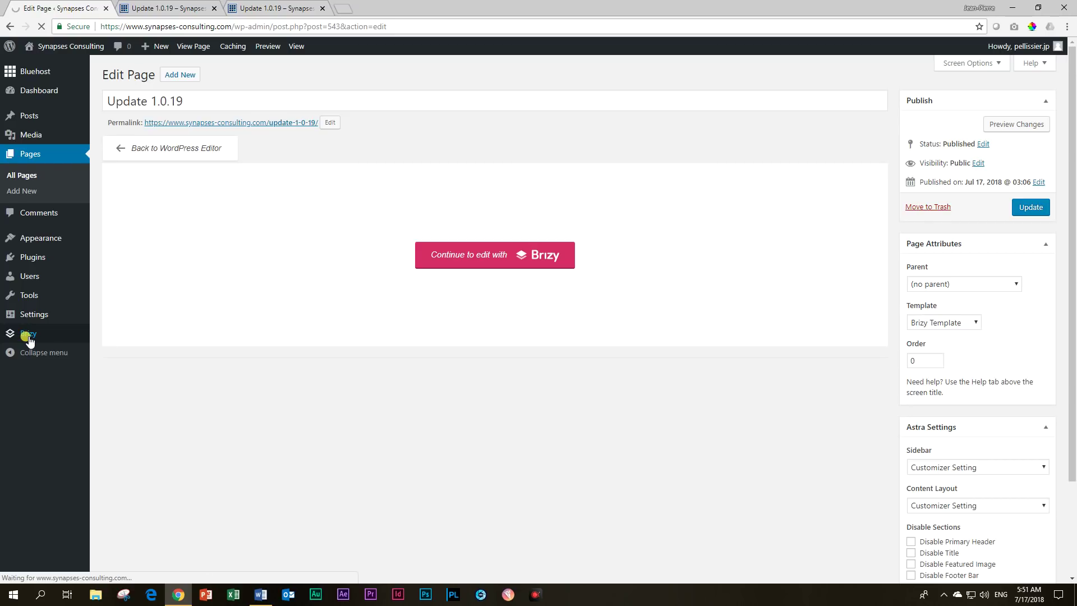
left_click(184, 101)
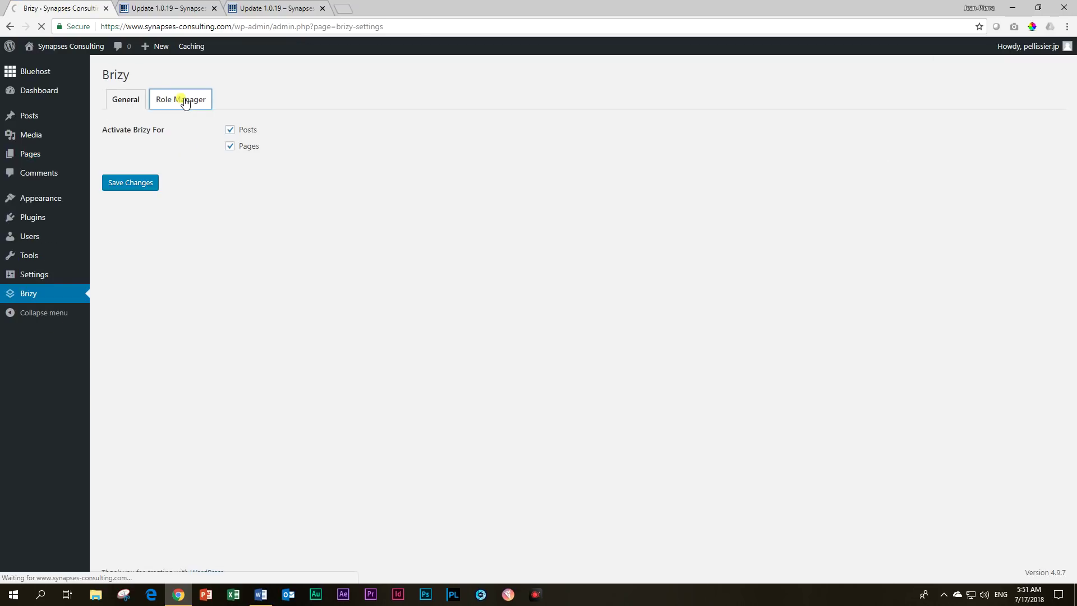